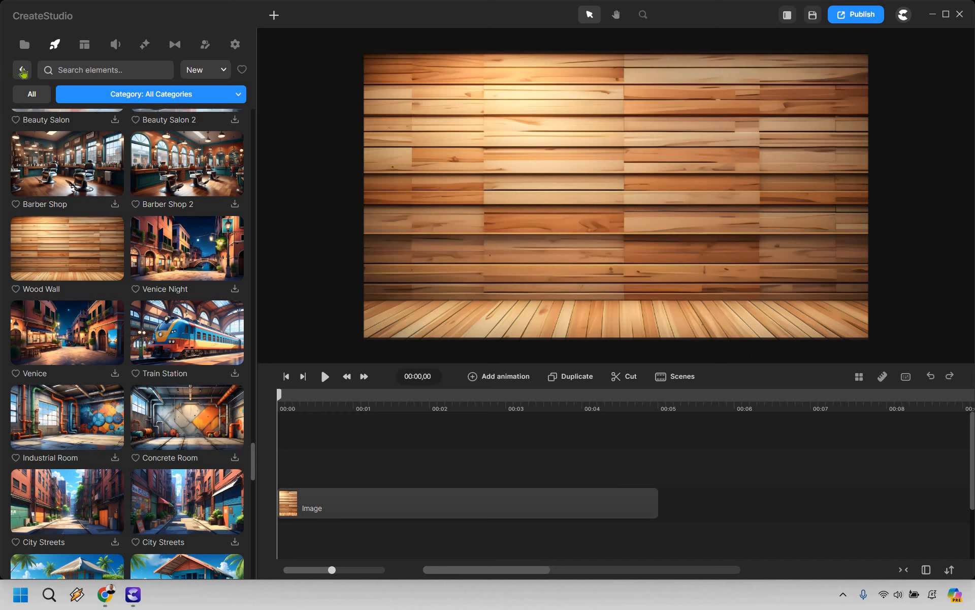
Step: Add the 3D Creator character Tom to the timeline above the wood wall image, starting at 00:00
{"action": "left_click", "coordinate": [48, 101]}
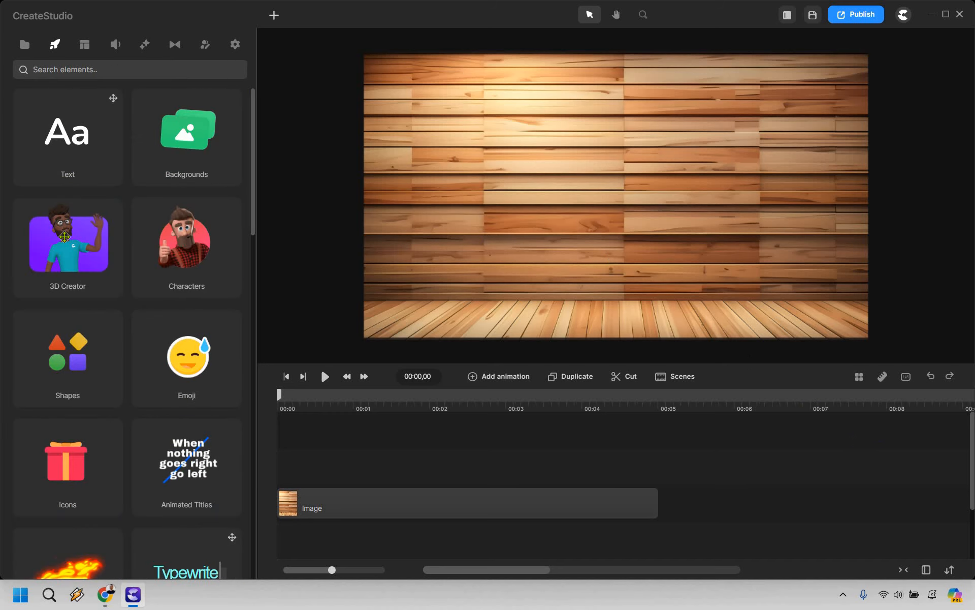
{"action": "left_click", "coordinate": [65, 236]}
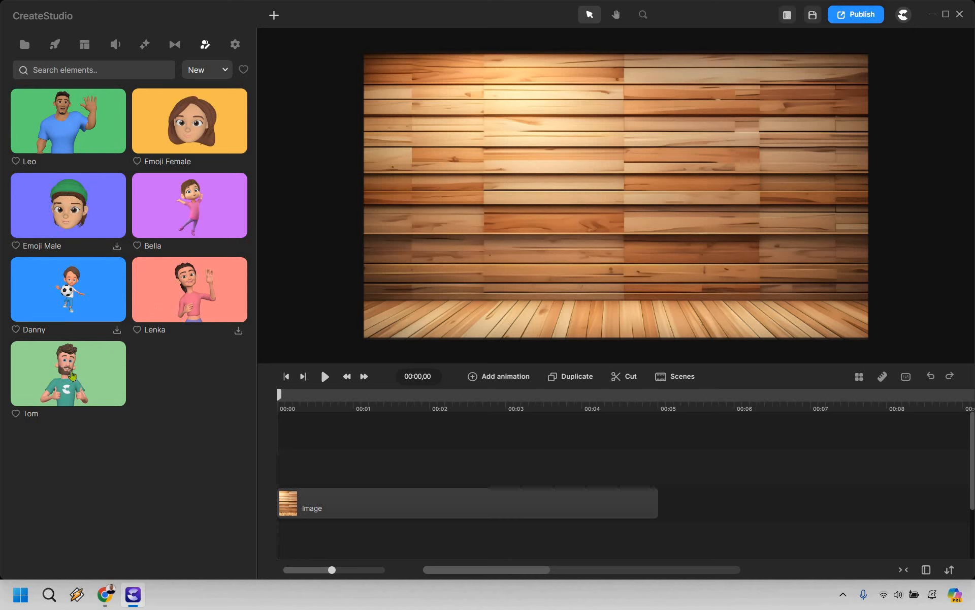
{"action": "left_click_drag", "start_coordinate": [72, 377], "coordinate": [297, 466]}
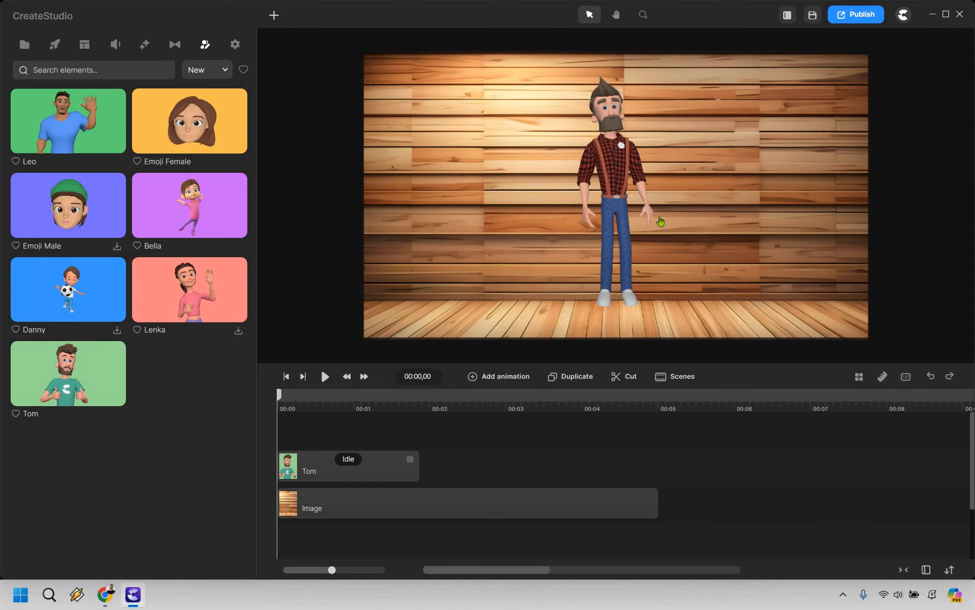
Step: Scale Tom down slightly and move him so that he stands on the wooden floor near the canvas center
{"action": "left_click", "coordinate": [687, 307]}
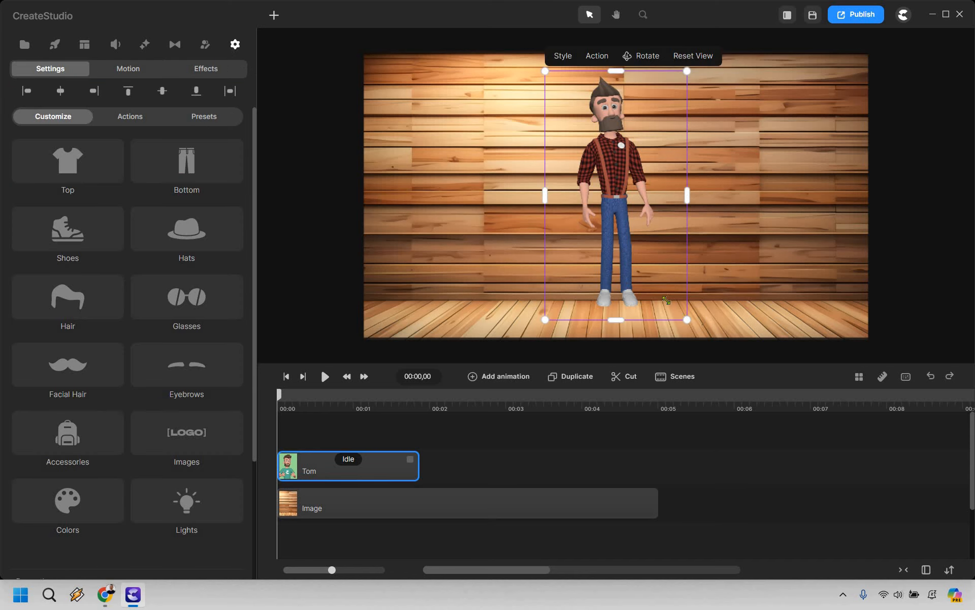
{"action": "left_click_drag", "start_coordinate": [654, 290], "coordinate": [632, 249]}
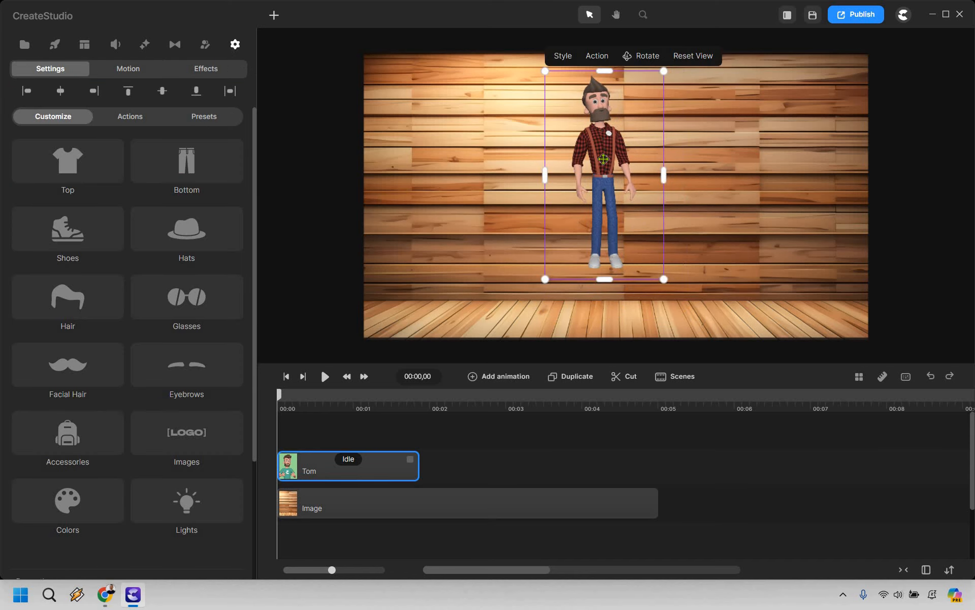
{"action": "left_click_drag", "start_coordinate": [605, 182], "coordinate": [611, 240]}
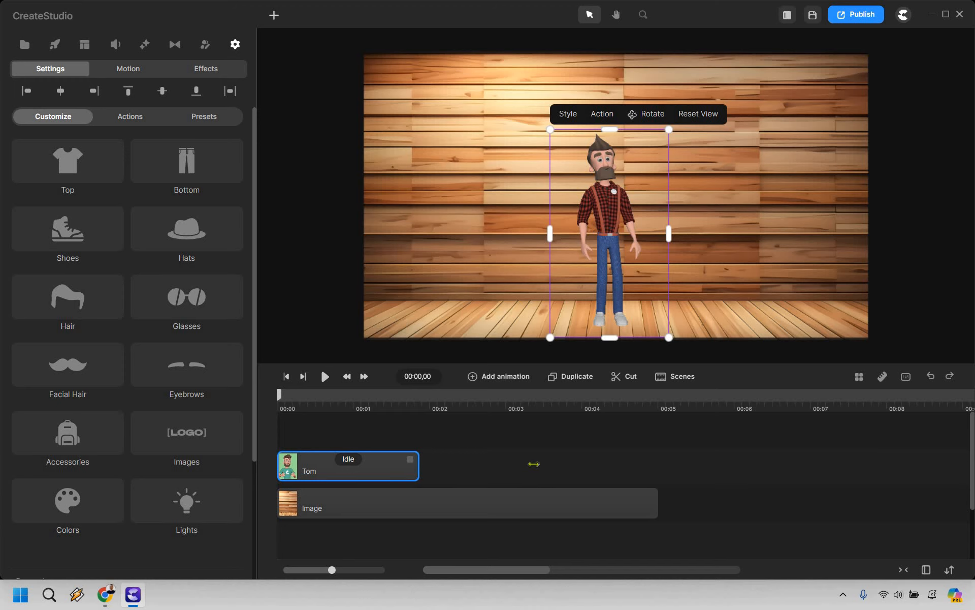
Step: Lengthen Tom's clip to about 3.5 seconds and change his action from Idle to Walking
{"action": "left_click_drag", "start_coordinate": [533, 464], "coordinate": [537, 464]}
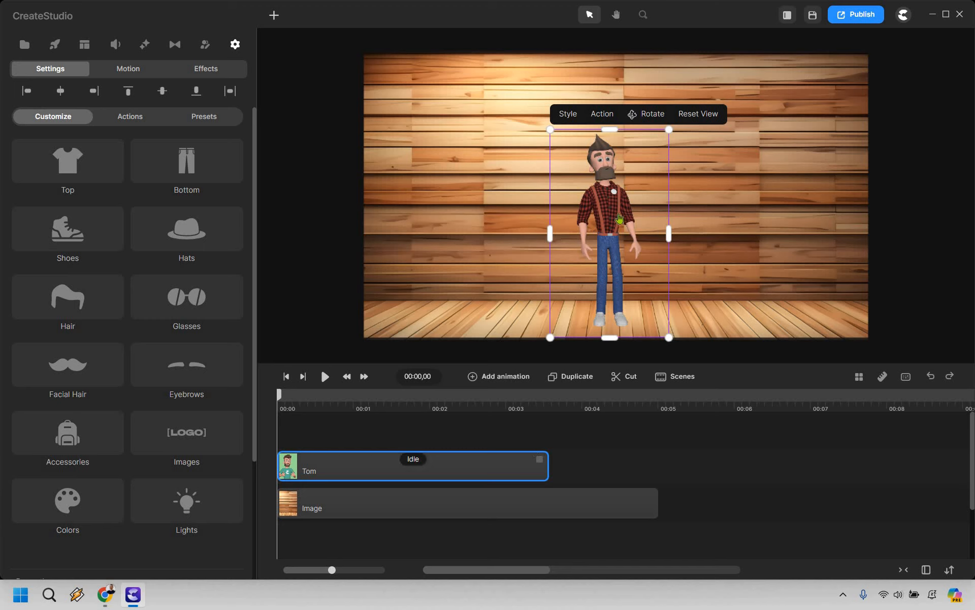
{"action": "left_click", "coordinate": [602, 116]}
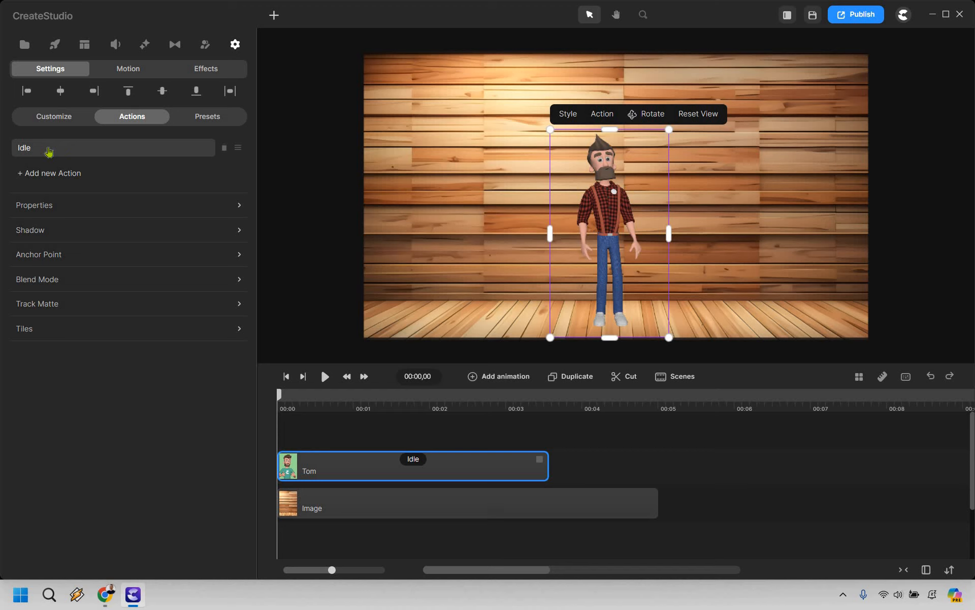
{"action": "left_click", "coordinate": [90, 153]}
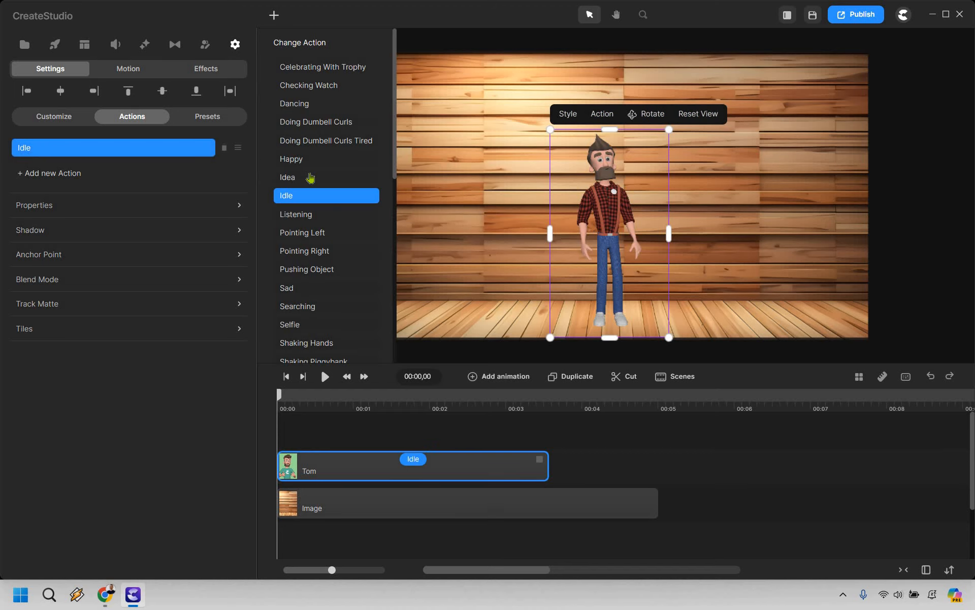
{"action": "scroll", "coordinate": [312, 177], "scroll_direction": "down", "scroll_amount": 8}
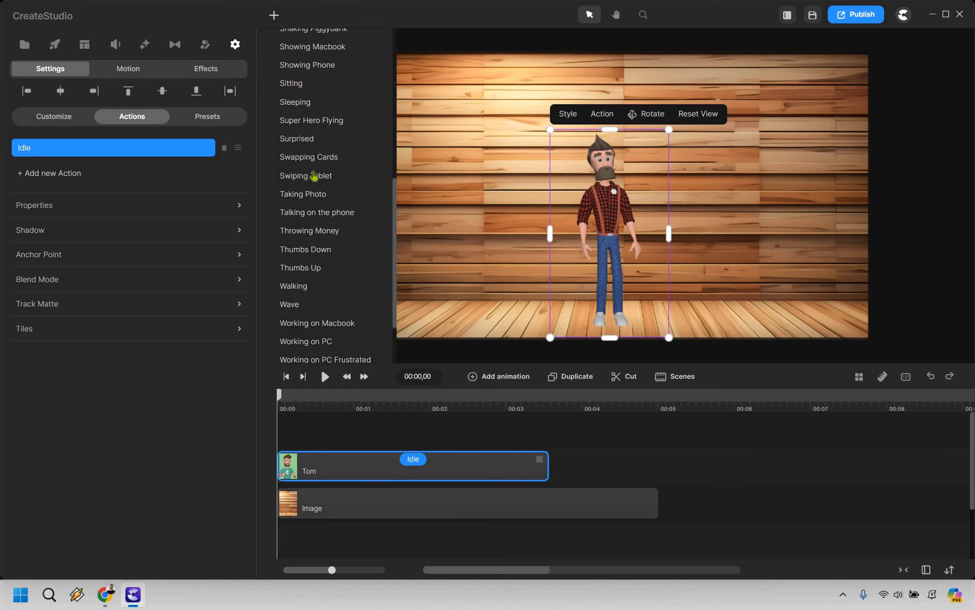
{"action": "scroll", "coordinate": [314, 210], "scroll_direction": "down", "scroll_amount": 1}
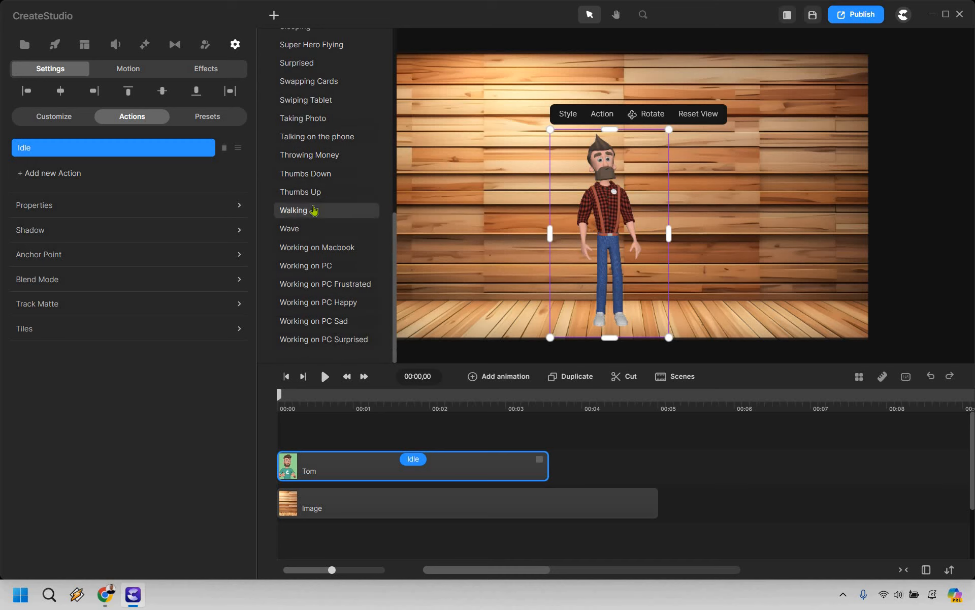
{"action": "left_click", "coordinate": [314, 210]}
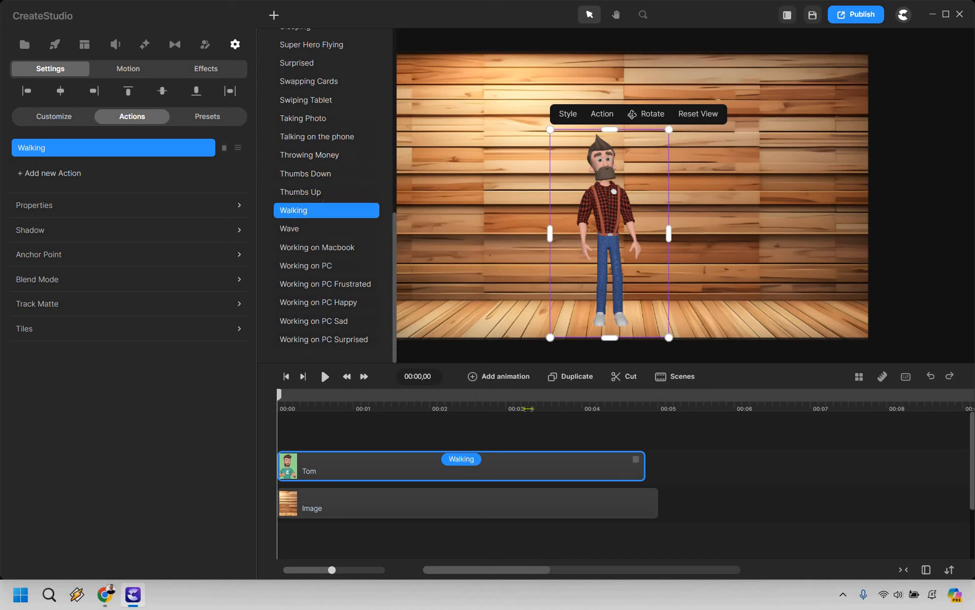
Step: Play the walk, then add a Position animation to Tom's clip at 00:03,15
{"action": "left_click", "coordinate": [325, 377]}
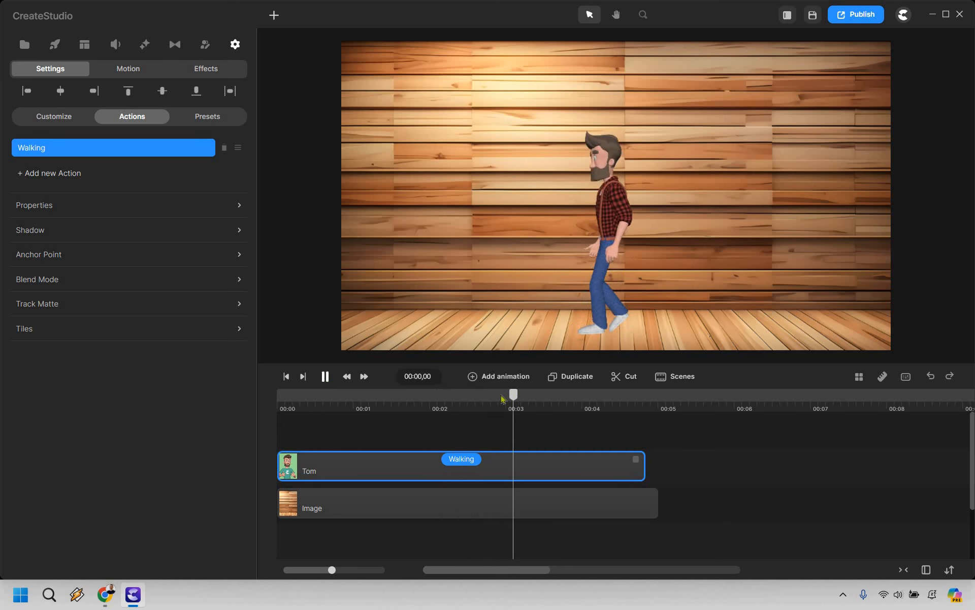
{"action": "left_click", "coordinate": [547, 398]}
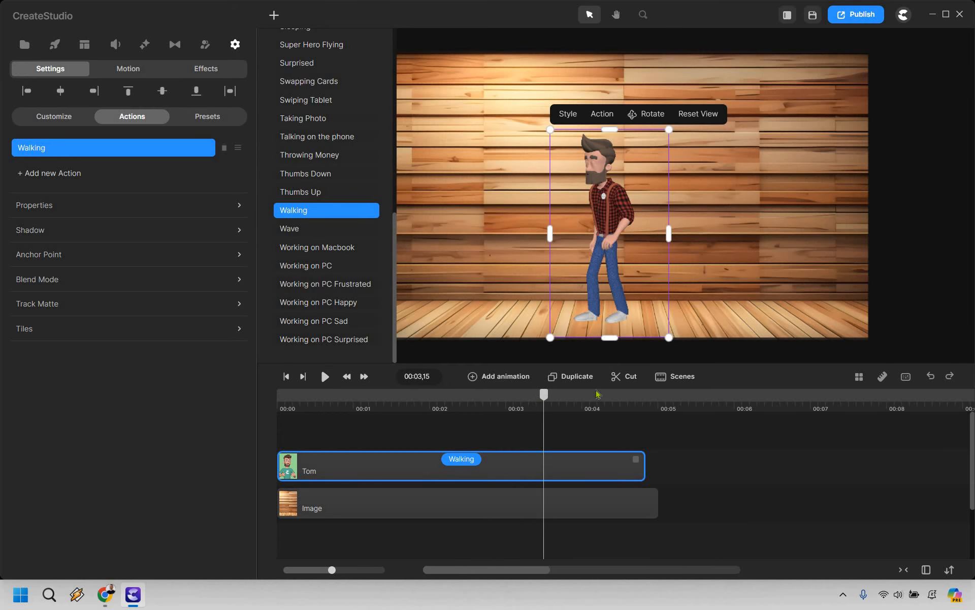
{"action": "left_click", "coordinate": [540, 441]}
{"action": "left_click", "coordinate": [514, 466]}
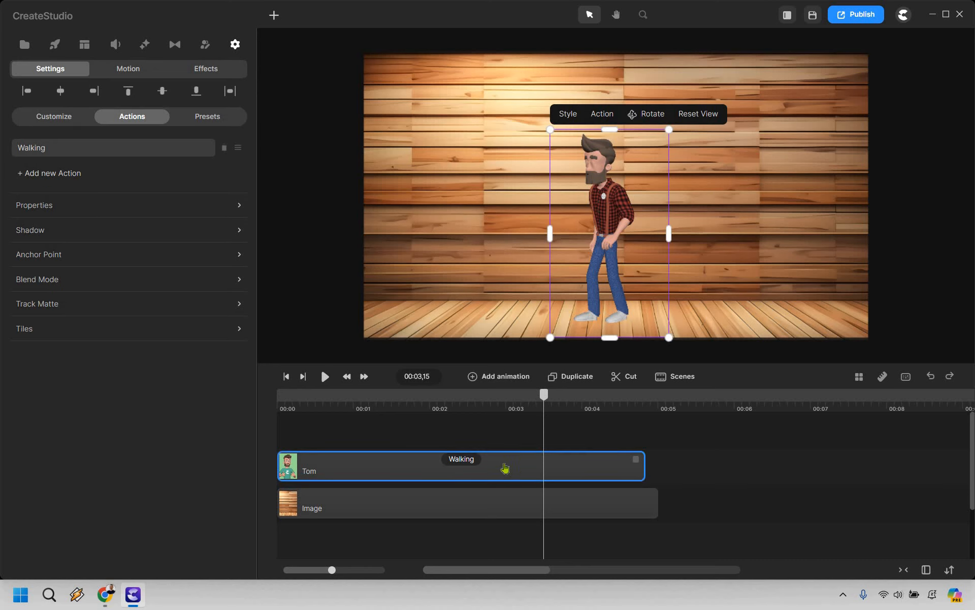
{"action": "left_click", "coordinate": [500, 379]}
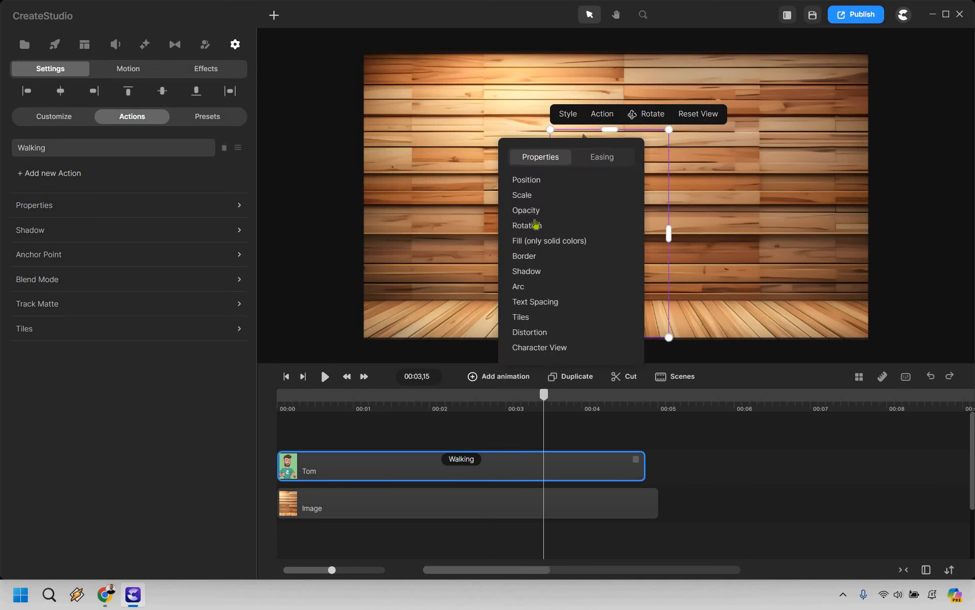
{"action": "left_click", "coordinate": [534, 187]}
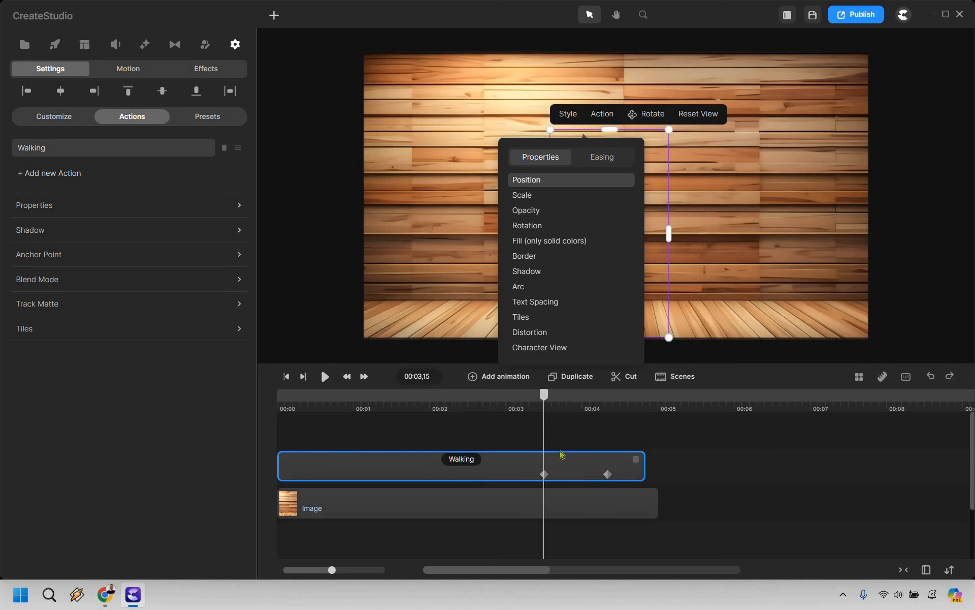
Step: At the first position keyframe, move Tom off the canvas's left edge, and shift that keyframe to the clip's start
{"action": "left_click", "coordinate": [538, 485]}
{"action": "left_click", "coordinate": [545, 474]}
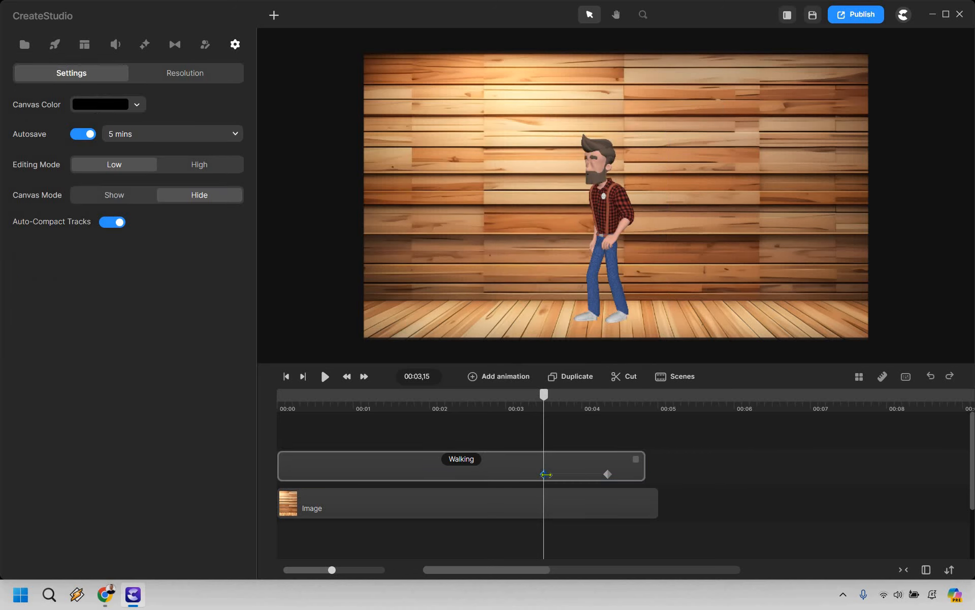
{"action": "left_click", "coordinate": [545, 474]}
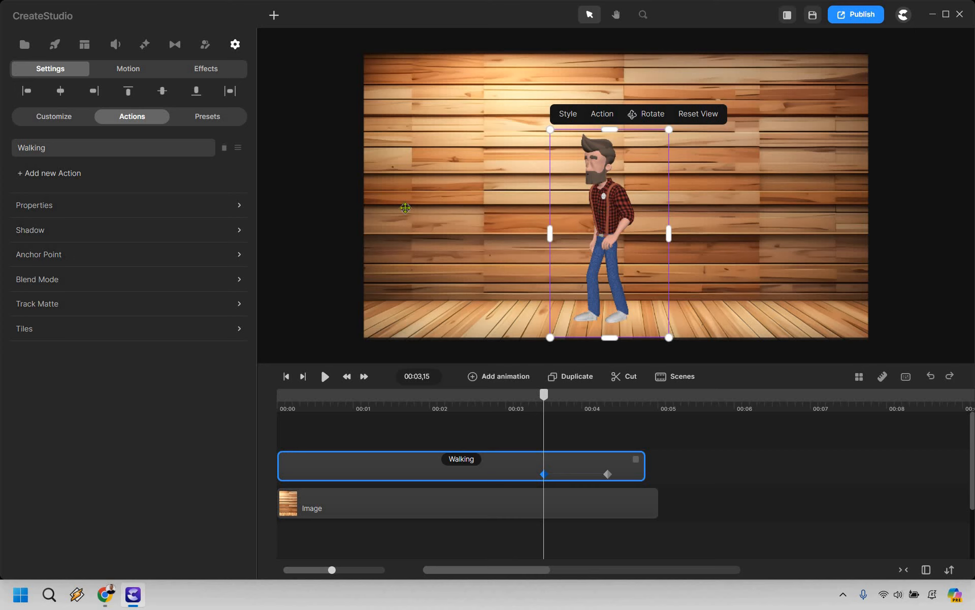
{"action": "left_click_drag", "start_coordinate": [405, 208], "coordinate": [313, 207]}
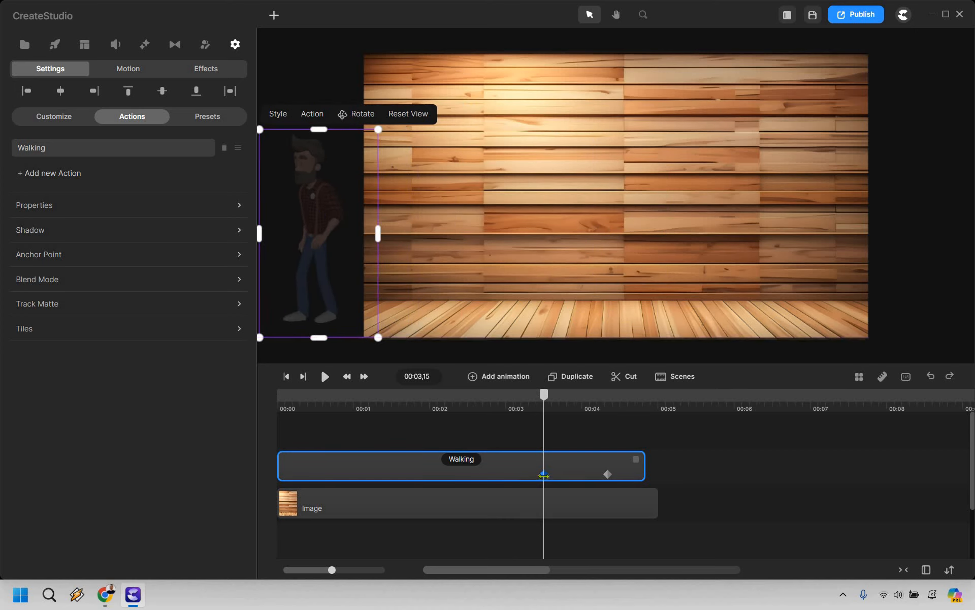
{"action": "left_click_drag", "start_coordinate": [430, 482], "coordinate": [275, 479]}
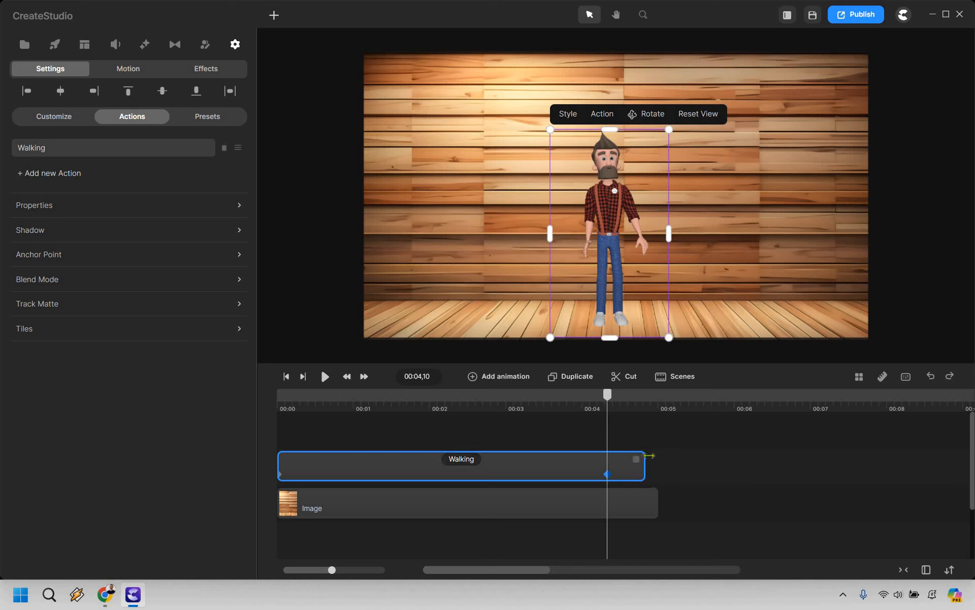
Step: Extend Tom's clip to nearly the end of the background image and play the animation from 00:00
{"action": "left_click_drag", "start_coordinate": [649, 456], "coordinate": [658, 456]}
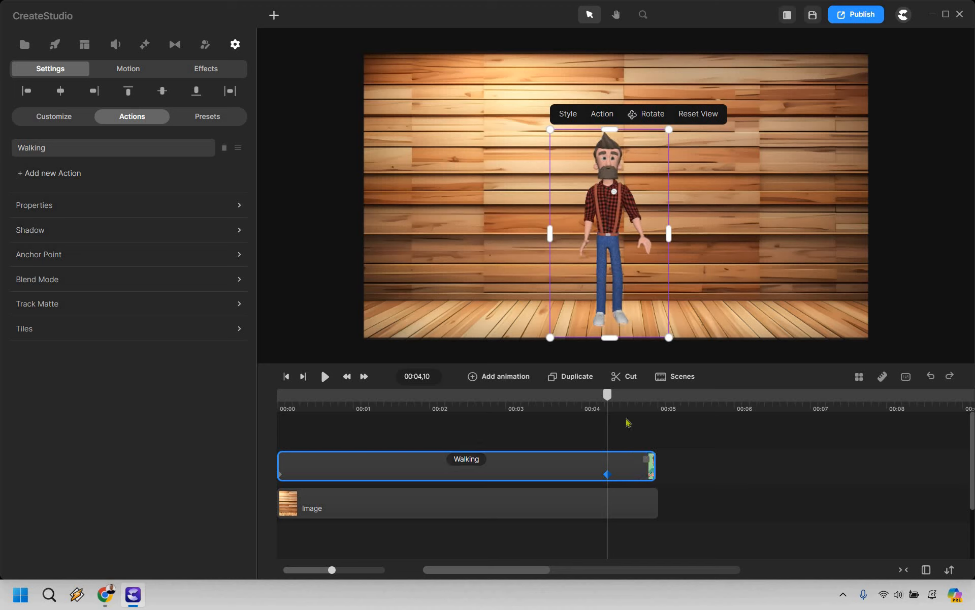
{"action": "left_click_drag", "start_coordinate": [607, 394], "coordinate": [269, 385]}
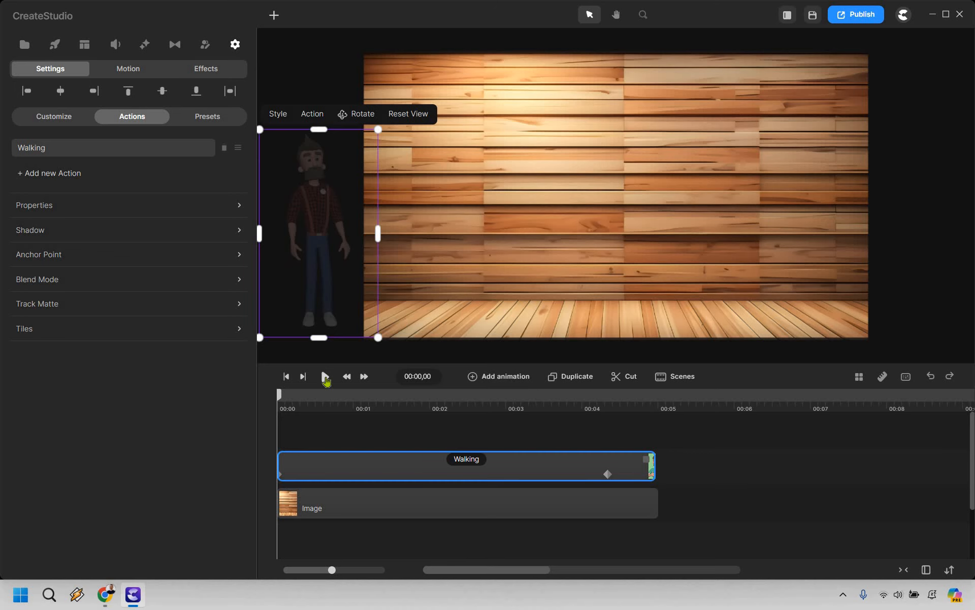
{"action": "left_click", "coordinate": [325, 376]}
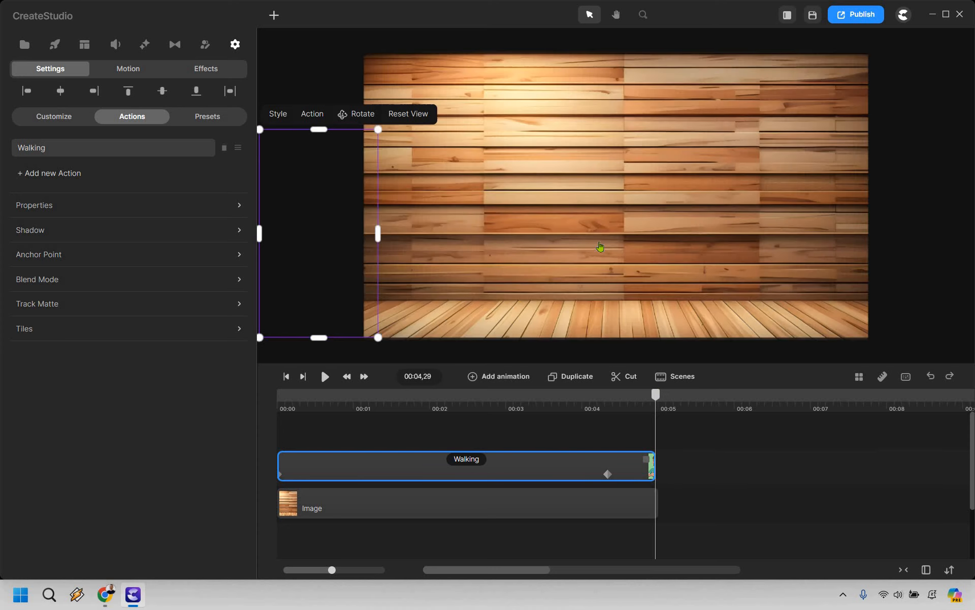
Step: Flip Tom horizontally at 00:03,18 so that he faces his walking direction
{"action": "left_click", "coordinate": [550, 395]}
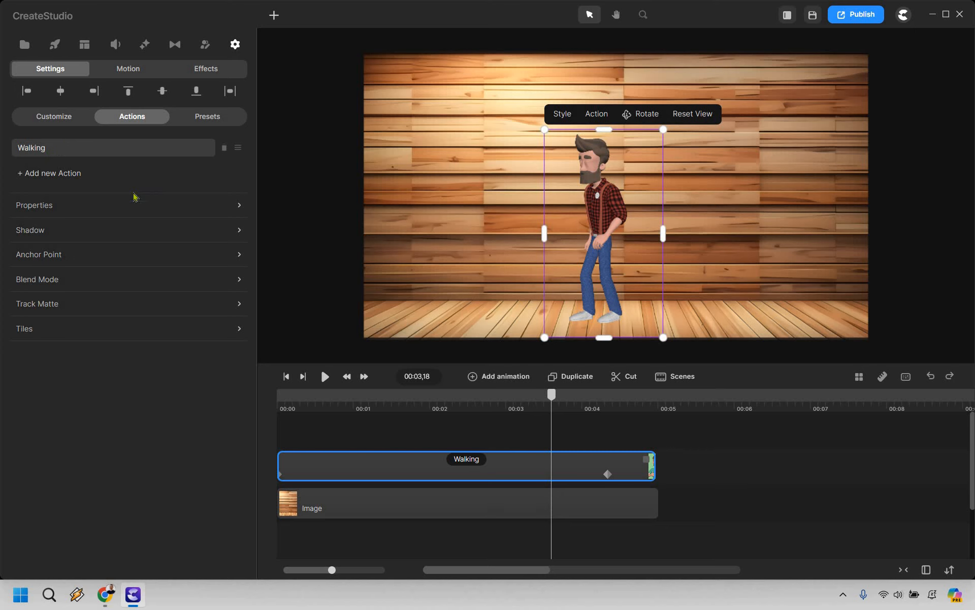
{"action": "left_click", "coordinate": [146, 213]}
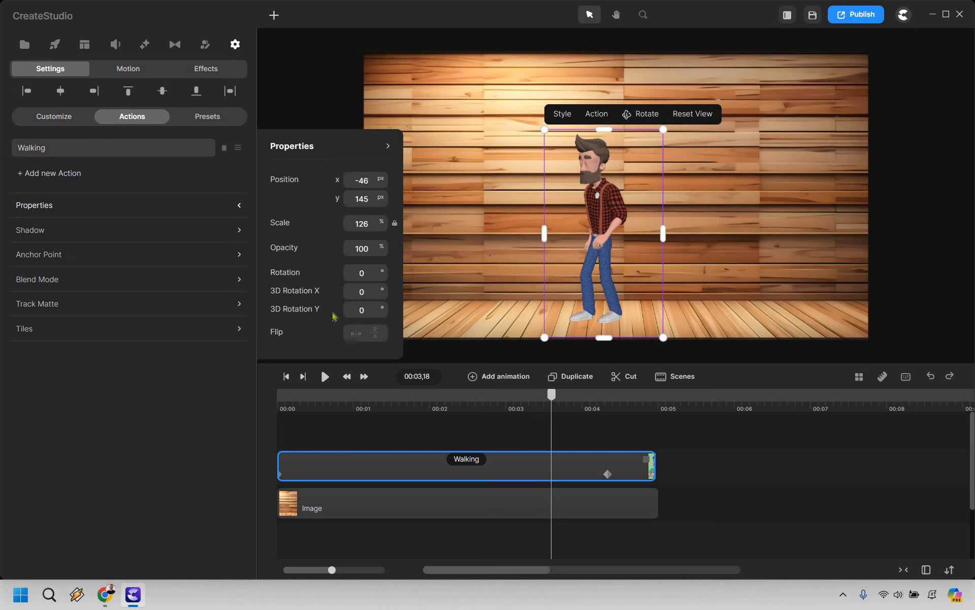
{"action": "left_click", "coordinate": [357, 334]}
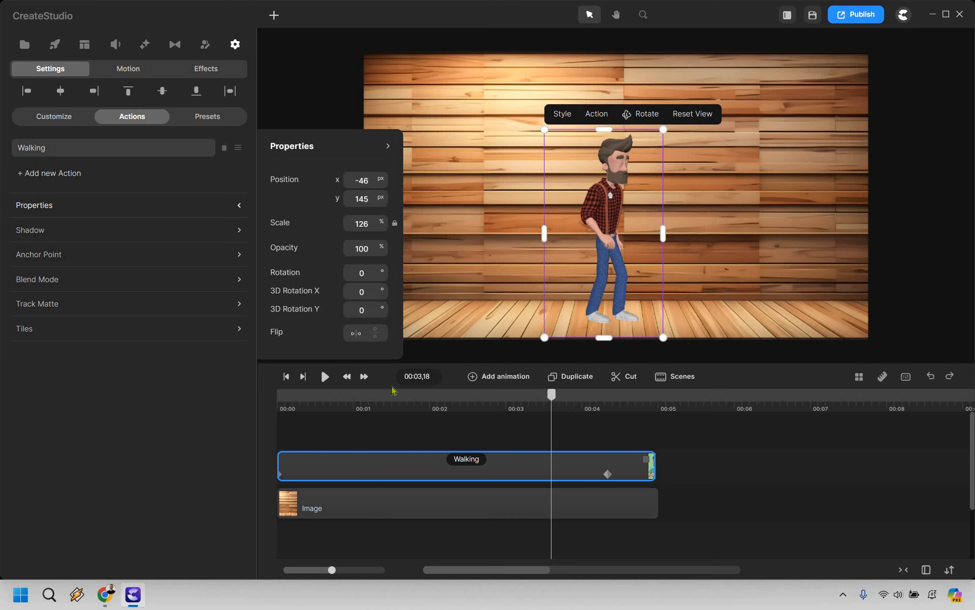
Step: Play the flipped walking animation from the start of the timeline
{"action": "left_click_drag", "start_coordinate": [394, 390], "coordinate": [270, 390]}
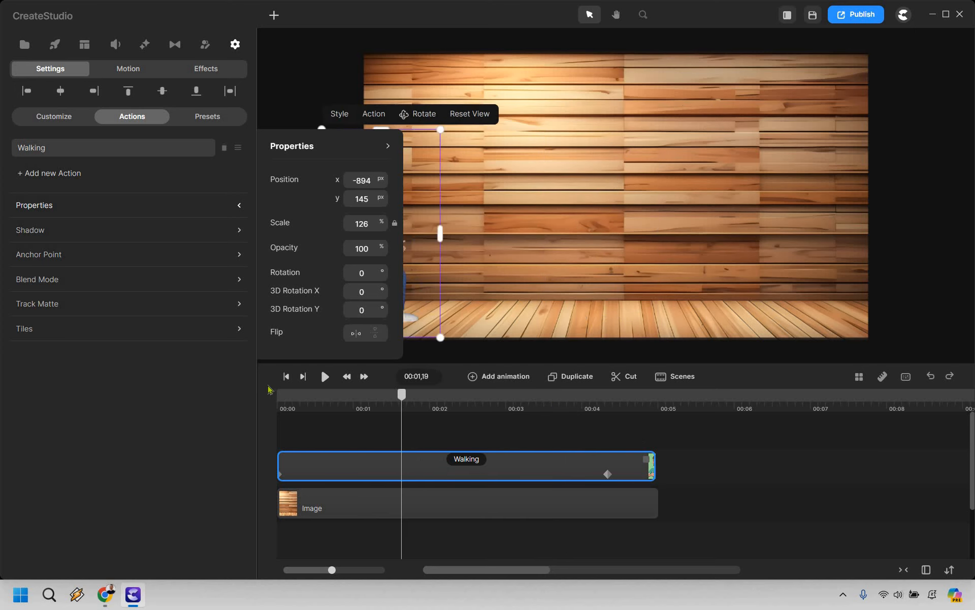
{"action": "left_click", "coordinate": [771, 445]}
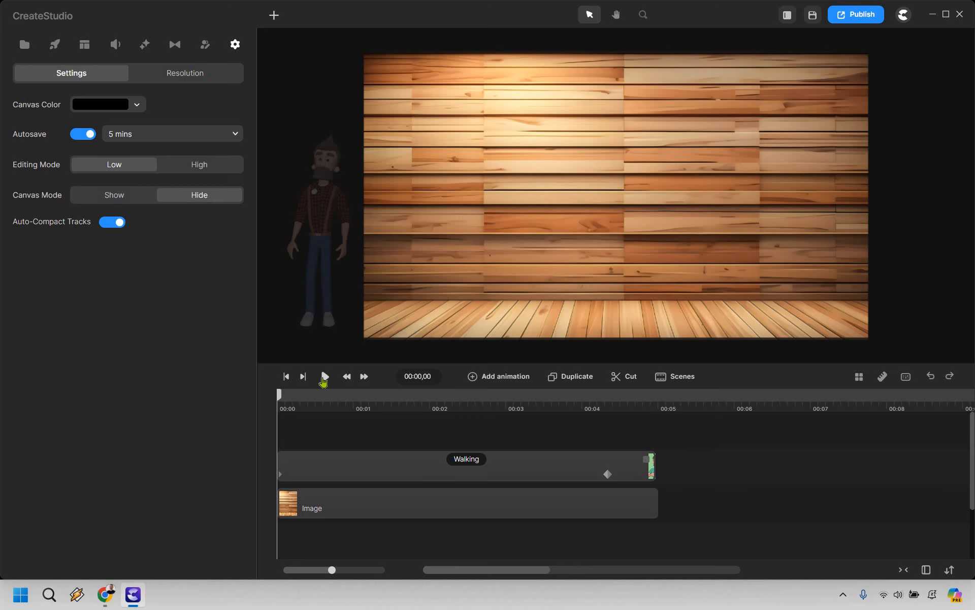
{"action": "left_click", "coordinate": [323, 380]}
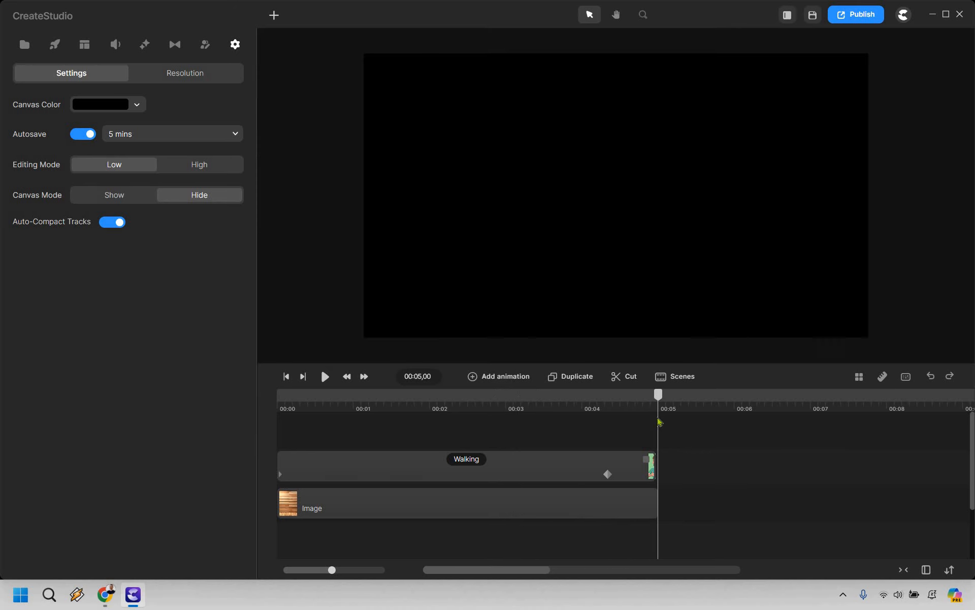
Step: Set the easing of Tom's first position keyframe to Linear and play the walk from the start
{"action": "left_click", "coordinate": [586, 396]}
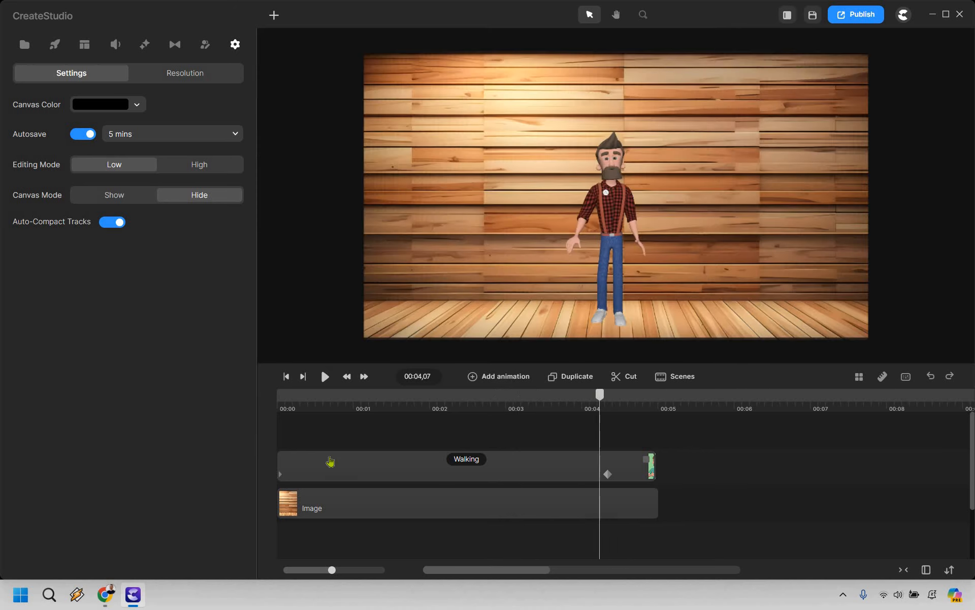
{"action": "left_click", "coordinate": [278, 472]}
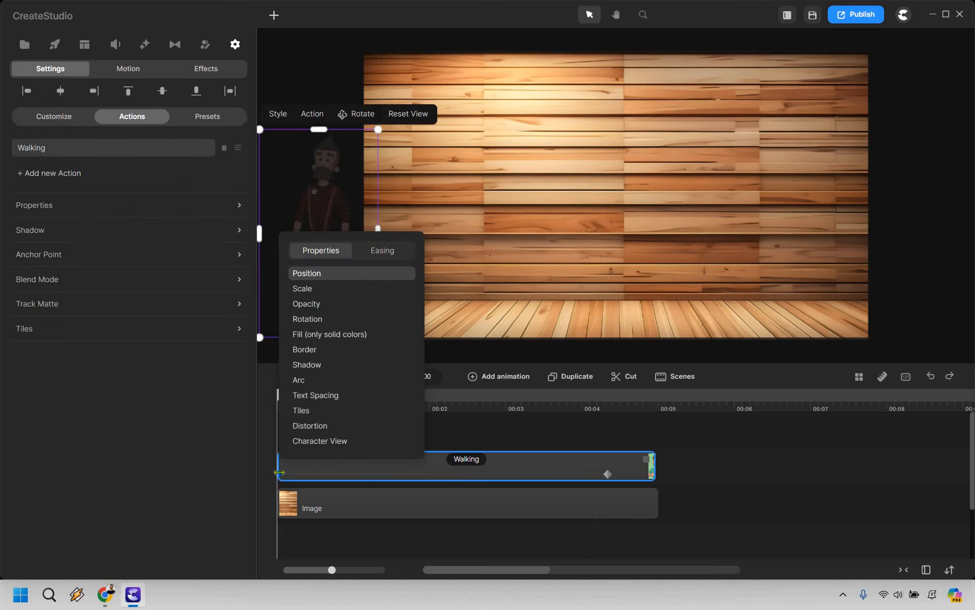
{"action": "left_click", "coordinate": [375, 252]}
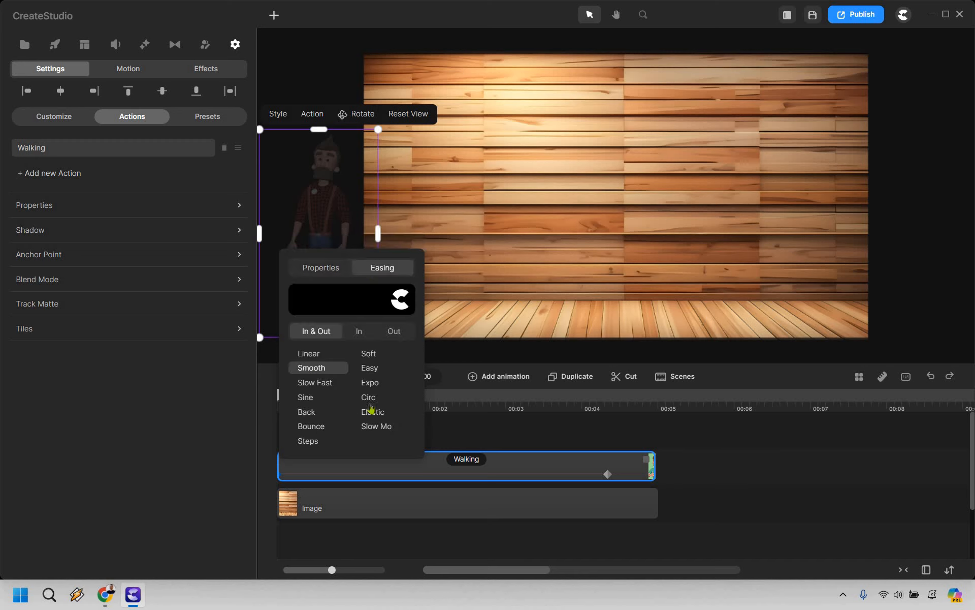
{"action": "left_click", "coordinate": [315, 356]}
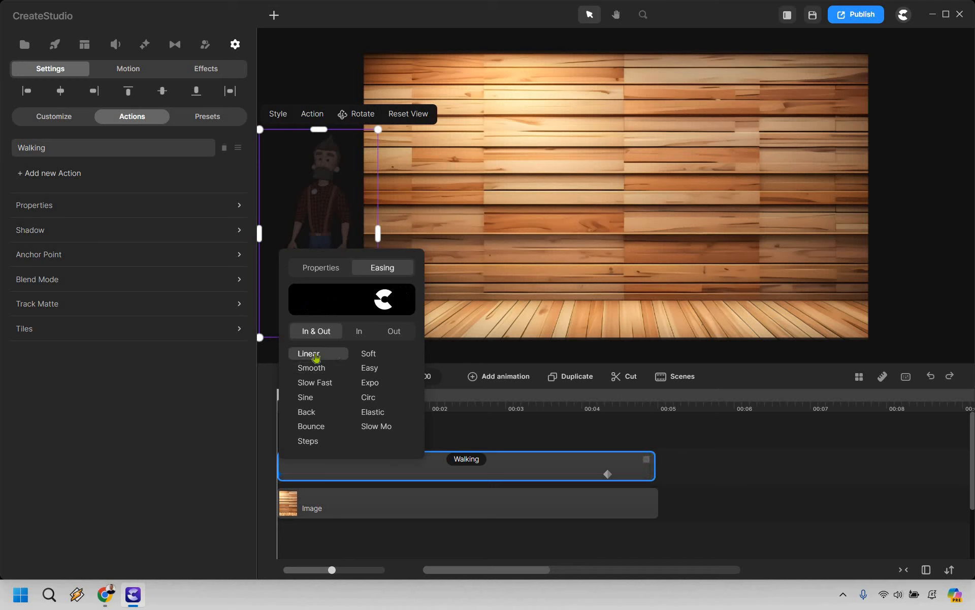
{"action": "left_click", "coordinate": [313, 385]}
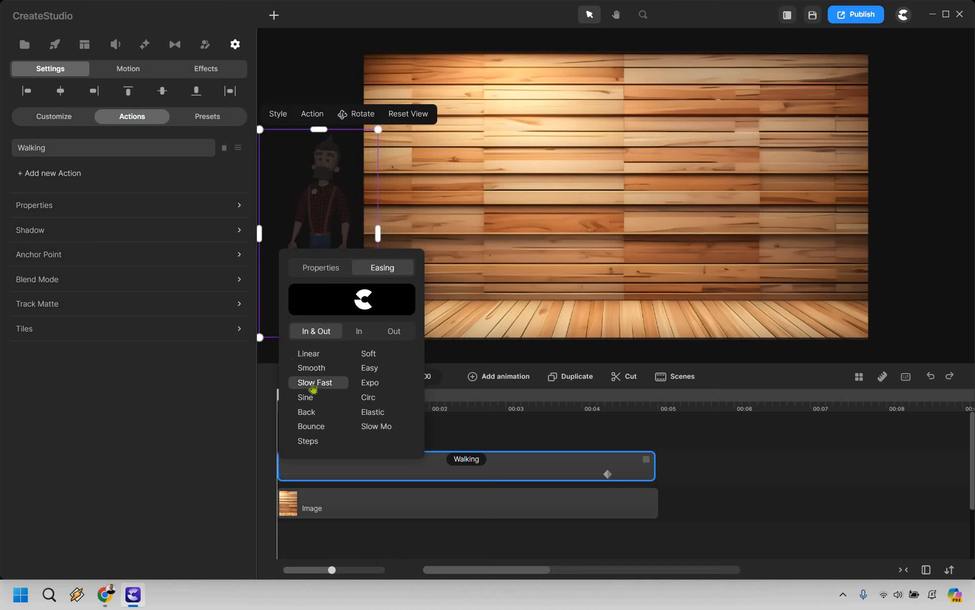
{"action": "left_click", "coordinate": [382, 426]}
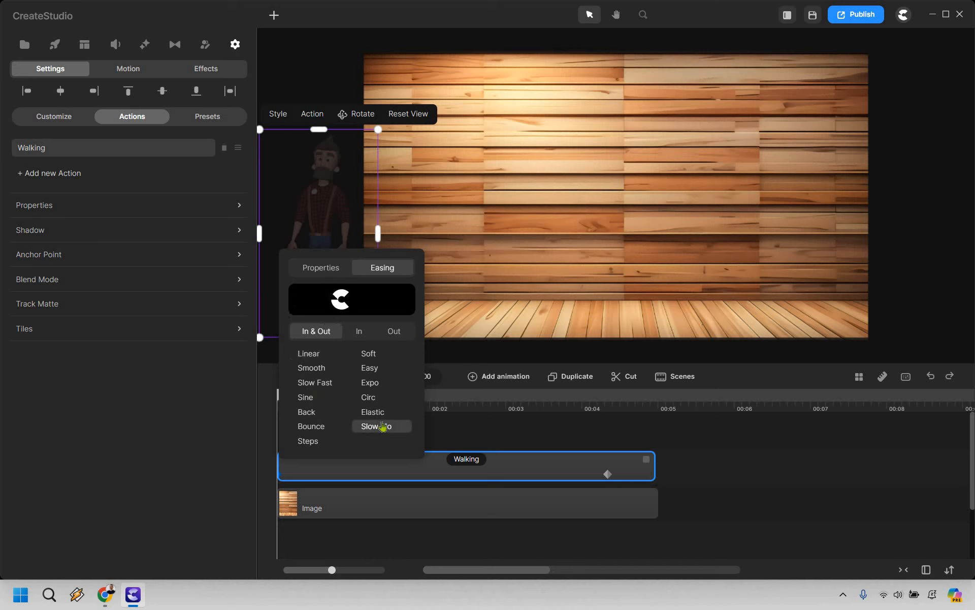
{"action": "left_click", "coordinate": [307, 355]}
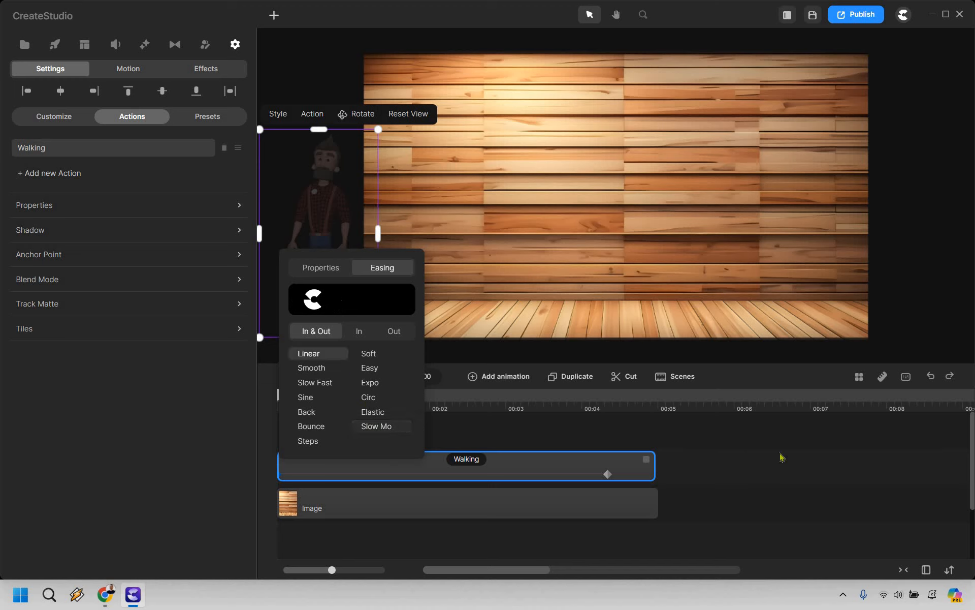
{"action": "left_click", "coordinate": [730, 498]}
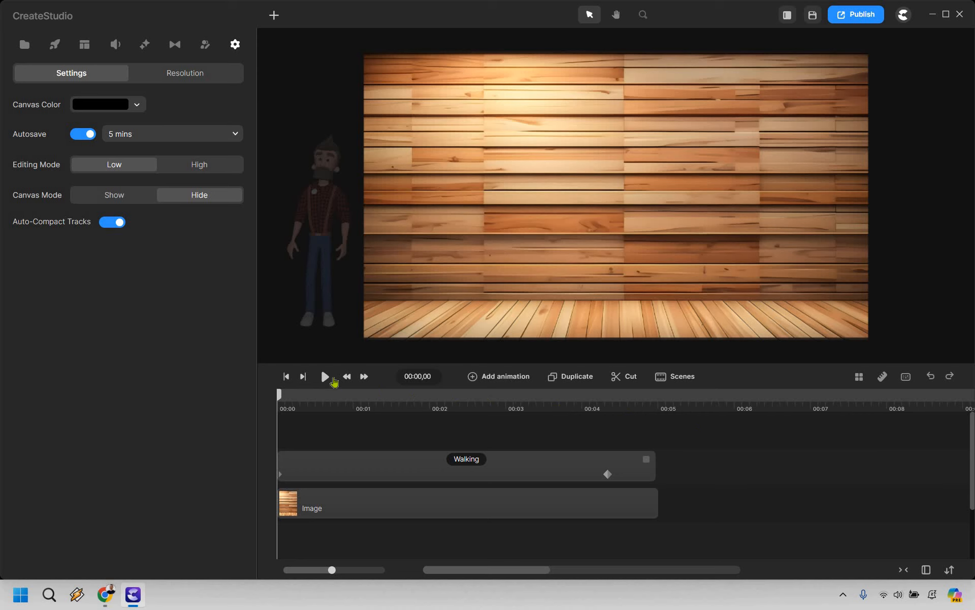
{"action": "left_click", "coordinate": [326, 376]}
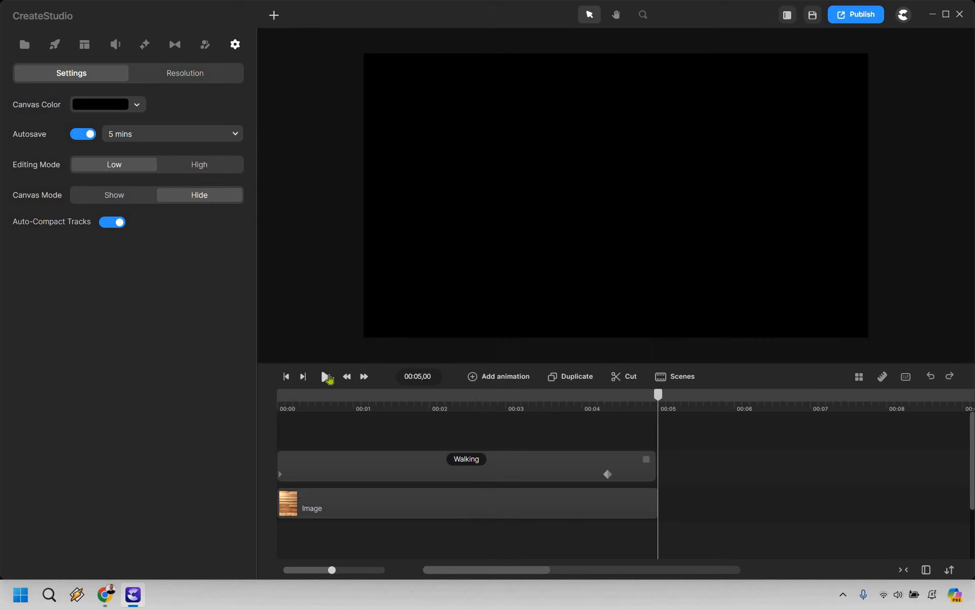
Step: Add the Idle action to Tom after Walking and extend the background image to the end of his clip
{"action": "left_click", "coordinate": [625, 474]}
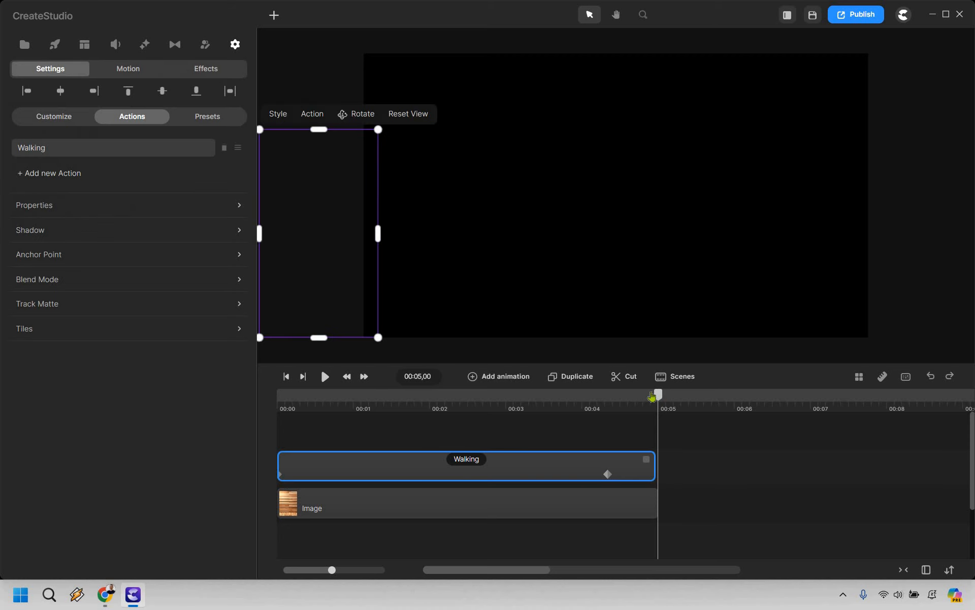
{"action": "left_click", "coordinate": [637, 396]}
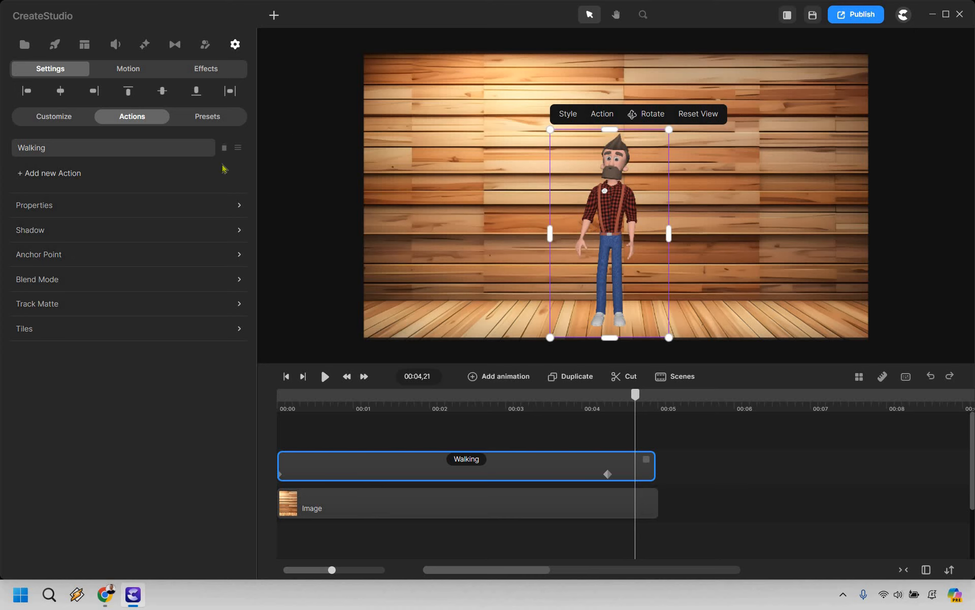
{"action": "left_click", "coordinate": [66, 176]}
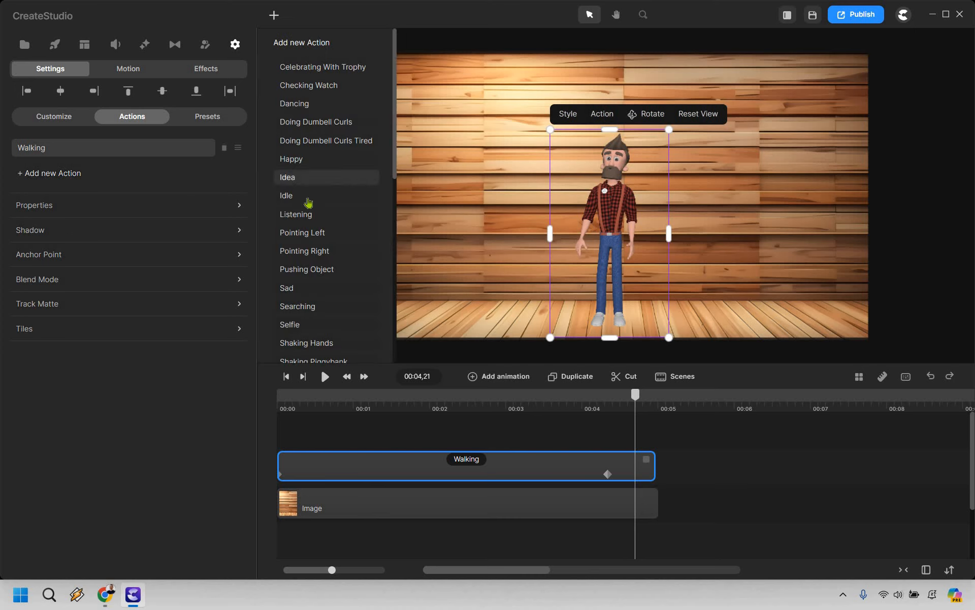
{"action": "left_click", "coordinate": [322, 200]}
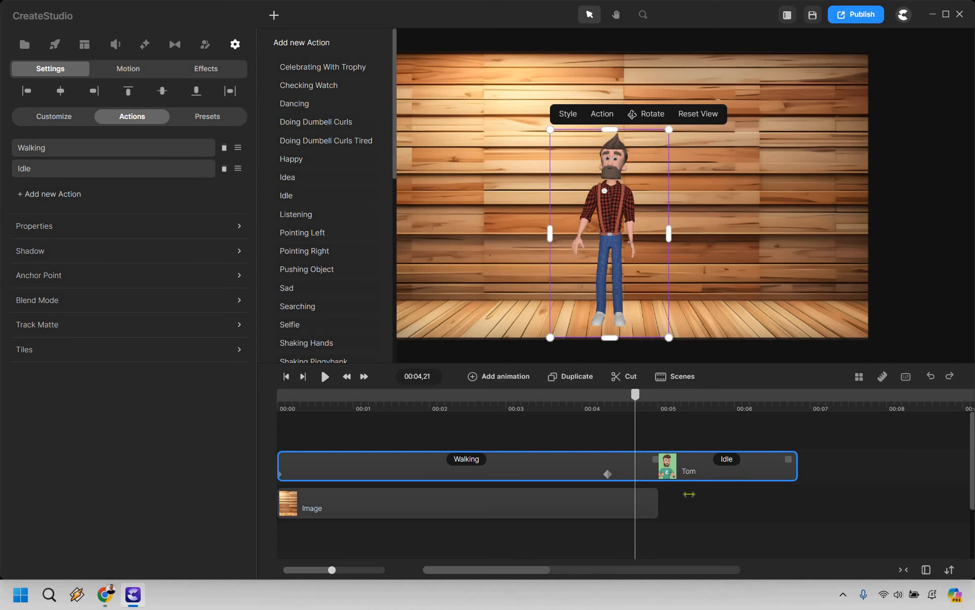
{"action": "left_click_drag", "start_coordinate": [690, 494], "coordinate": [797, 490]}
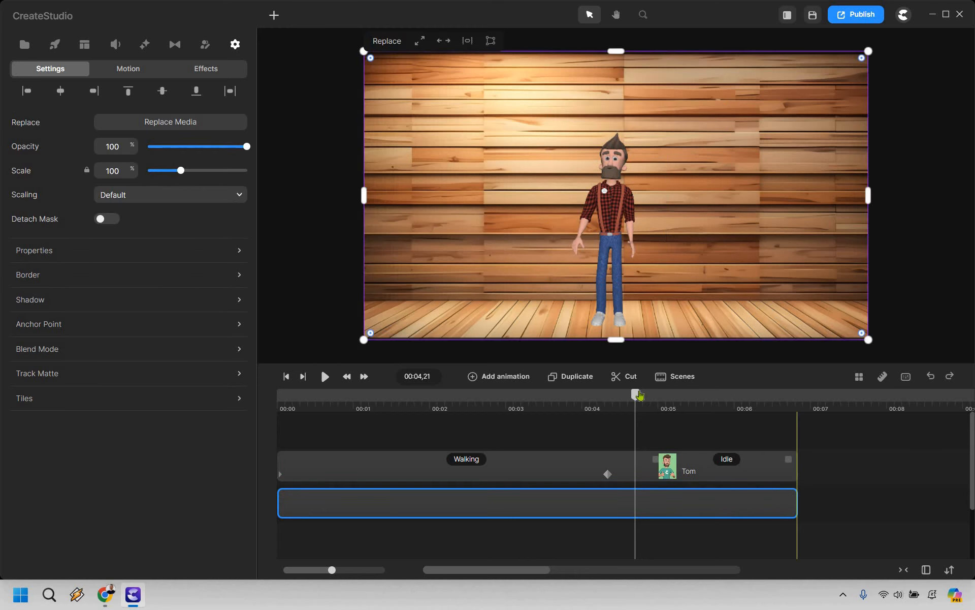
Step: Play the transition from Walking to Idle through the clip's end, and return the playhead to 00:06,00
{"action": "left_click", "coordinate": [325, 376]}
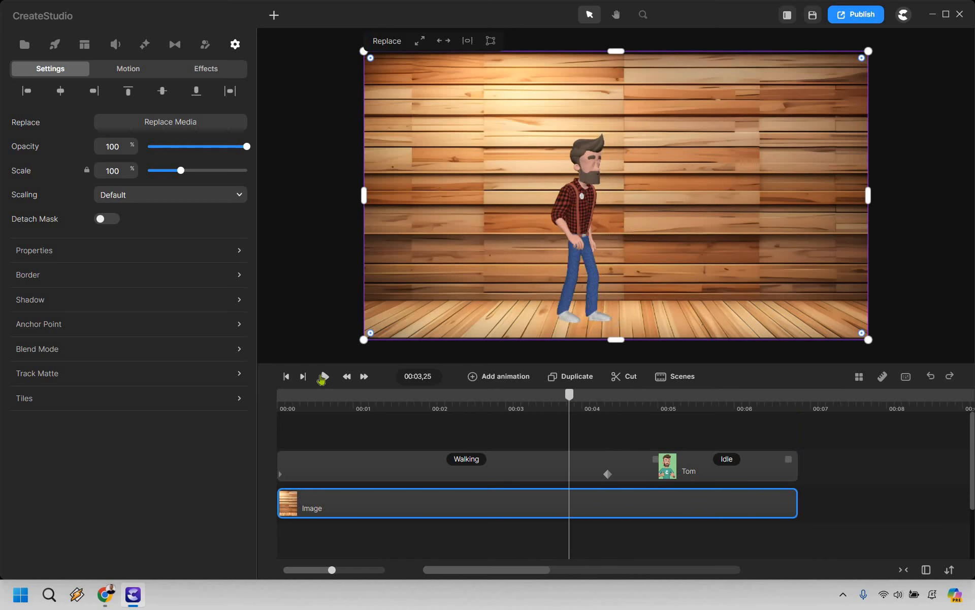
{"action": "left_click", "coordinate": [324, 376]}
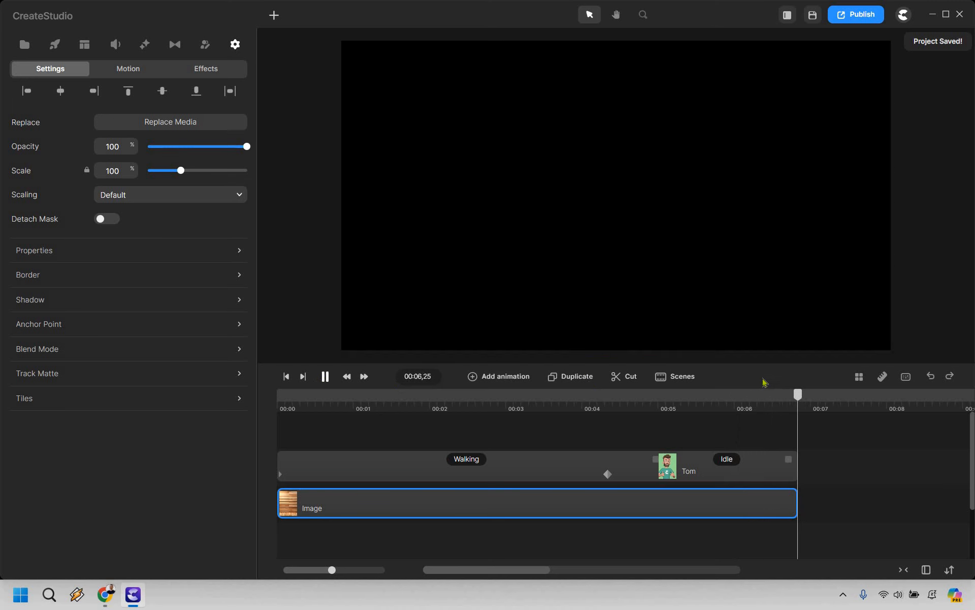
{"action": "left_click", "coordinate": [740, 396]}
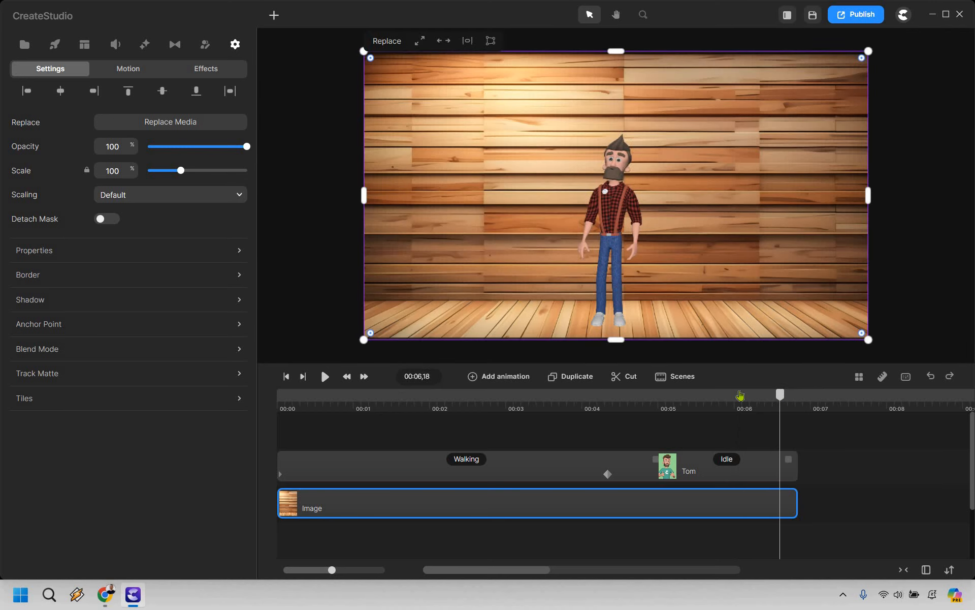
{"action": "left_click", "coordinate": [738, 418]}
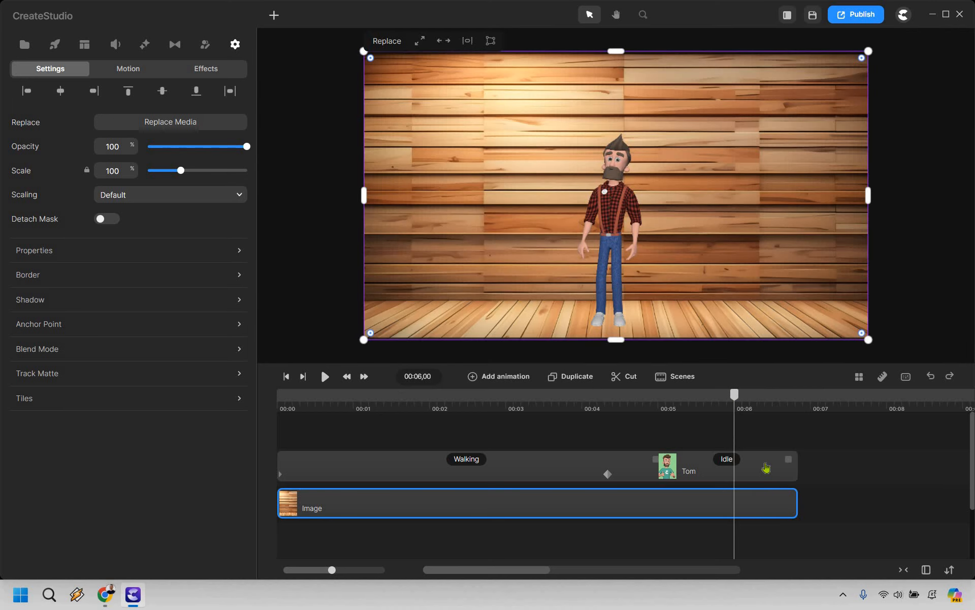
Step: Add the Dancing action to Tom after Idle and stretch the background image to match his clip's new end
{"action": "left_click", "coordinate": [767, 466]}
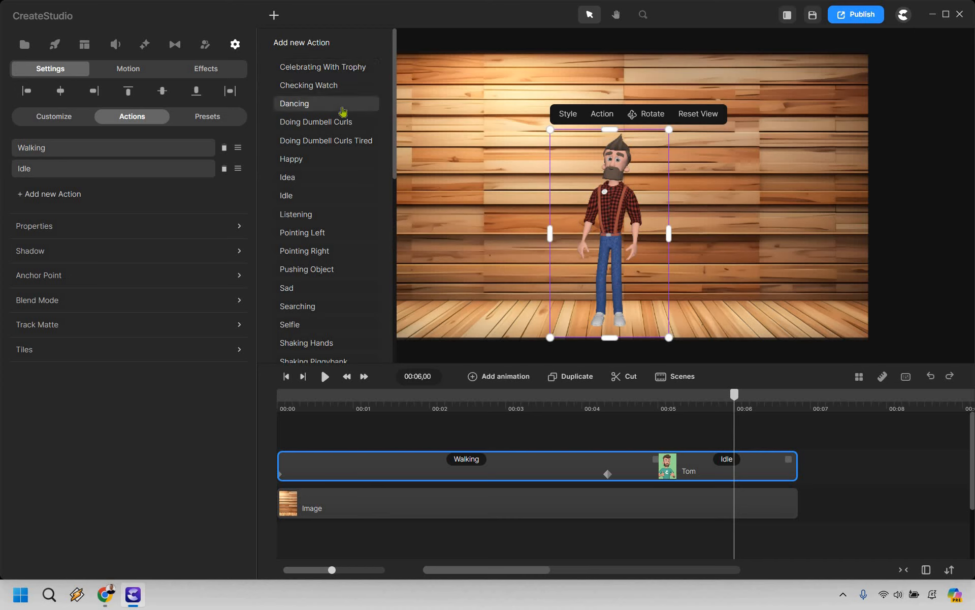
{"action": "scroll", "coordinate": [345, 128], "scroll_direction": "down", "scroll_amount": 8}
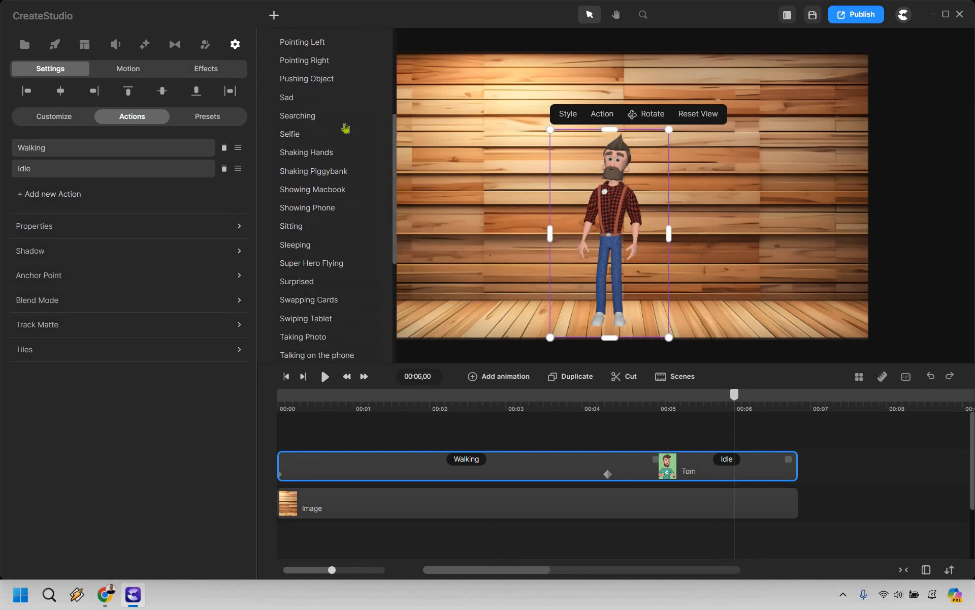
{"action": "scroll", "coordinate": [337, 110], "scroll_direction": "up", "scroll_amount": 10}
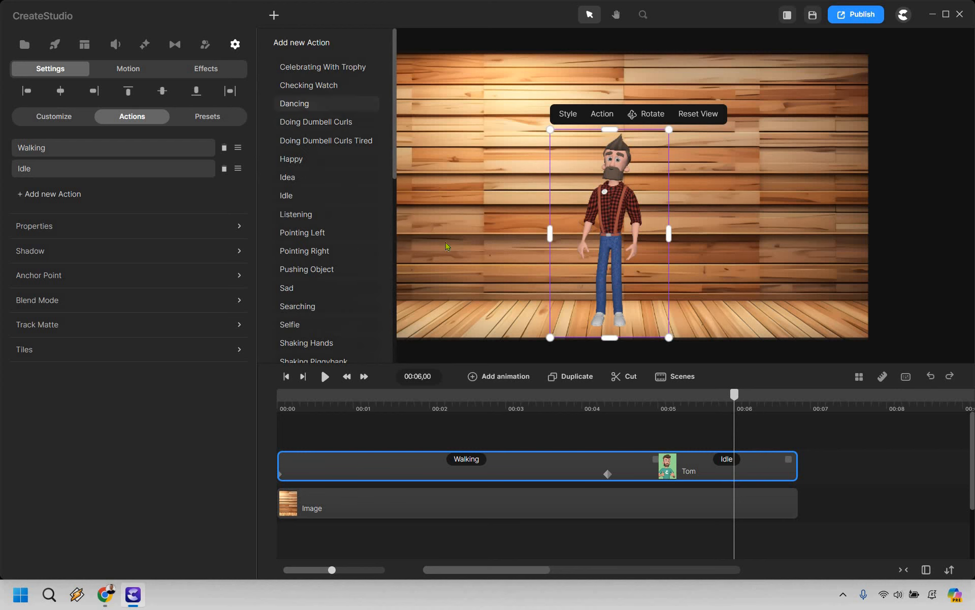
{"action": "left_click", "coordinate": [336, 104]}
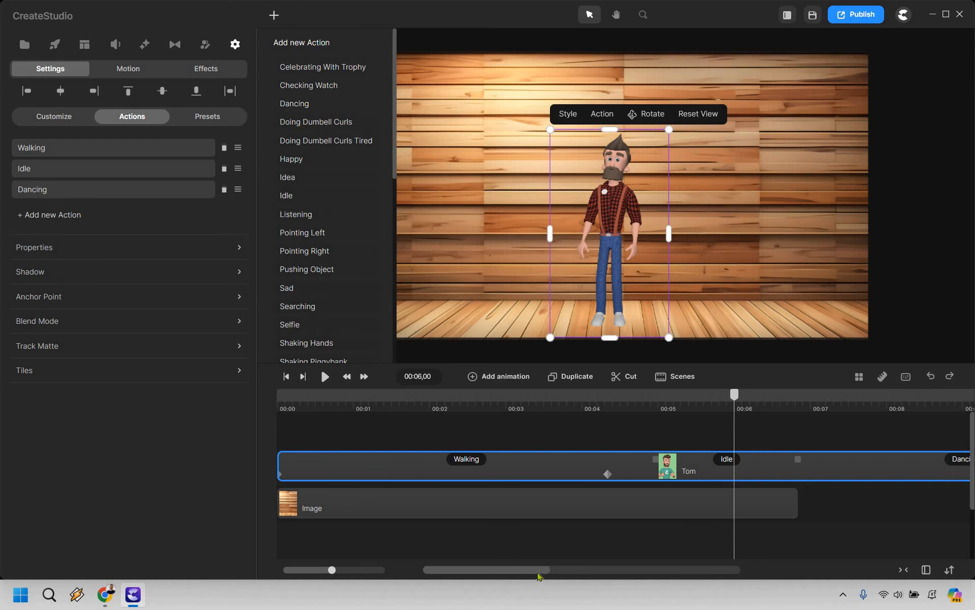
{"action": "left_click_drag", "start_coordinate": [549, 572], "coordinate": [563, 566]}
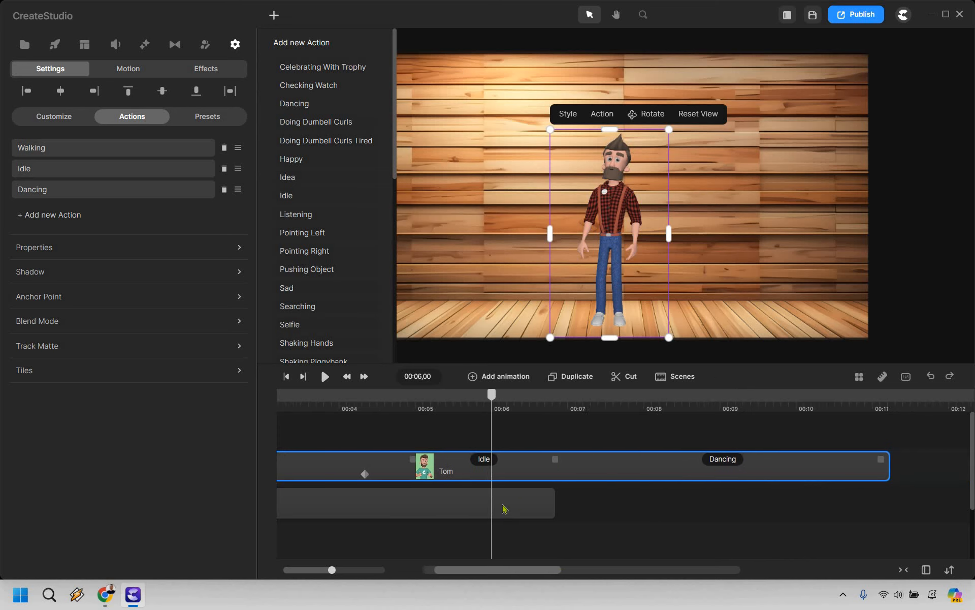
{"action": "left_click_drag", "start_coordinate": [490, 496], "coordinate": [825, 513]}
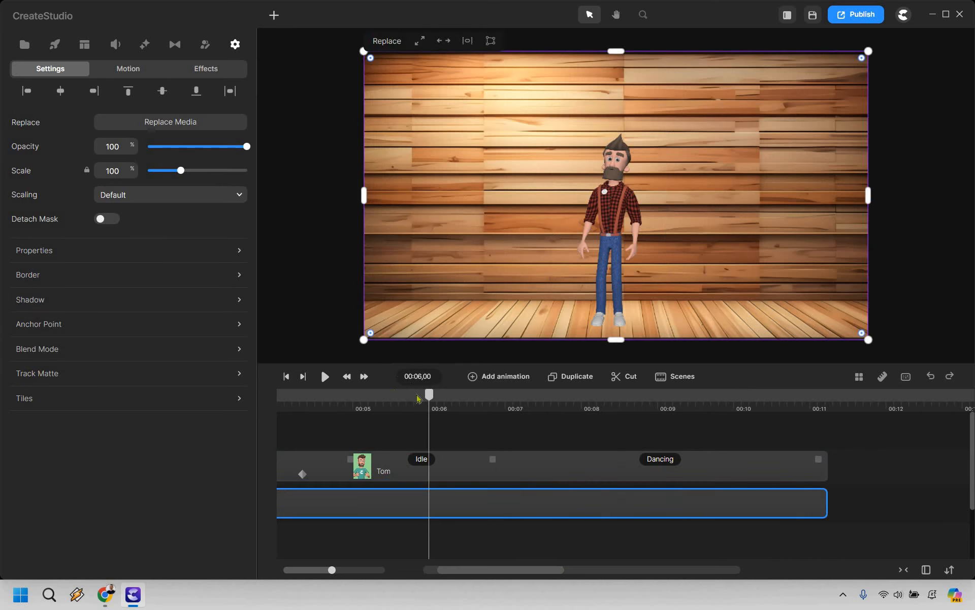
Step: Play the animation from 00:04,05 through the Idle and Dancing actions
{"action": "left_click", "coordinate": [290, 406]}
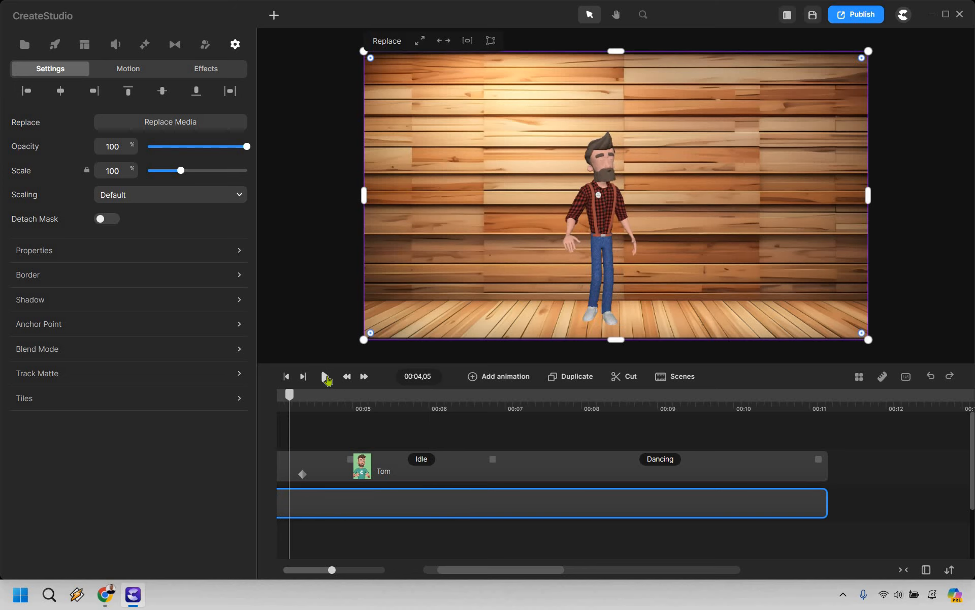
{"action": "left_click", "coordinate": [325, 376]}
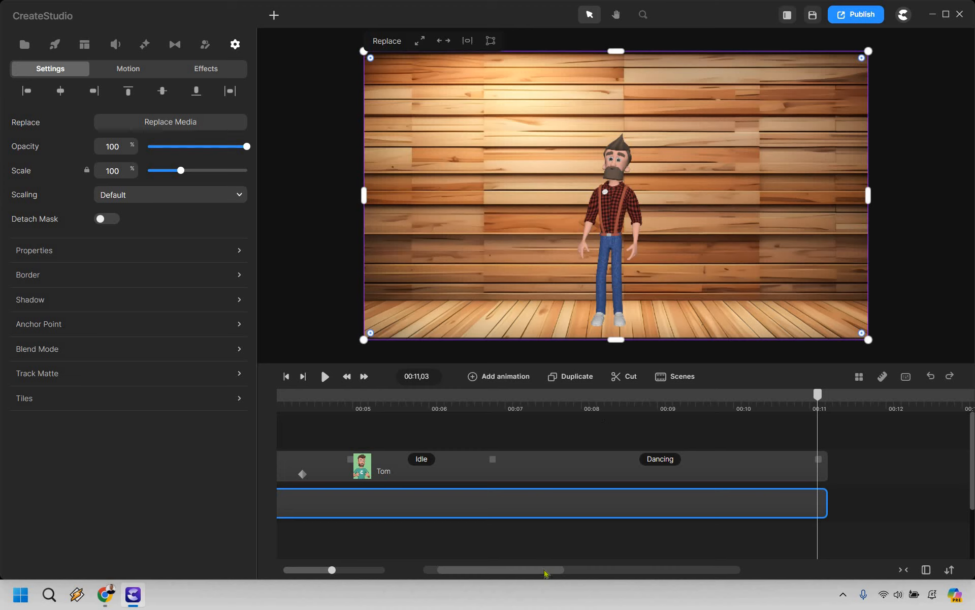
Step: Add a second Walking action to Tom after Dancing and extend the background image to the end of his clip
{"action": "left_click_drag", "start_coordinate": [552, 572], "coordinate": [620, 217]}
{"action": "left_click", "coordinate": [620, 217]}
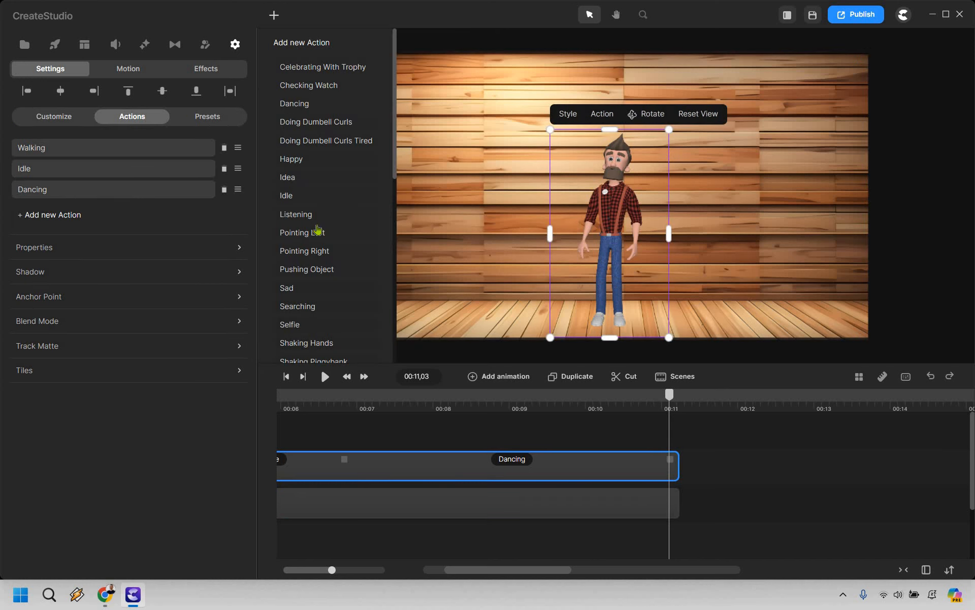
{"action": "scroll", "coordinate": [318, 229], "scroll_direction": "down", "scroll_amount": 10}
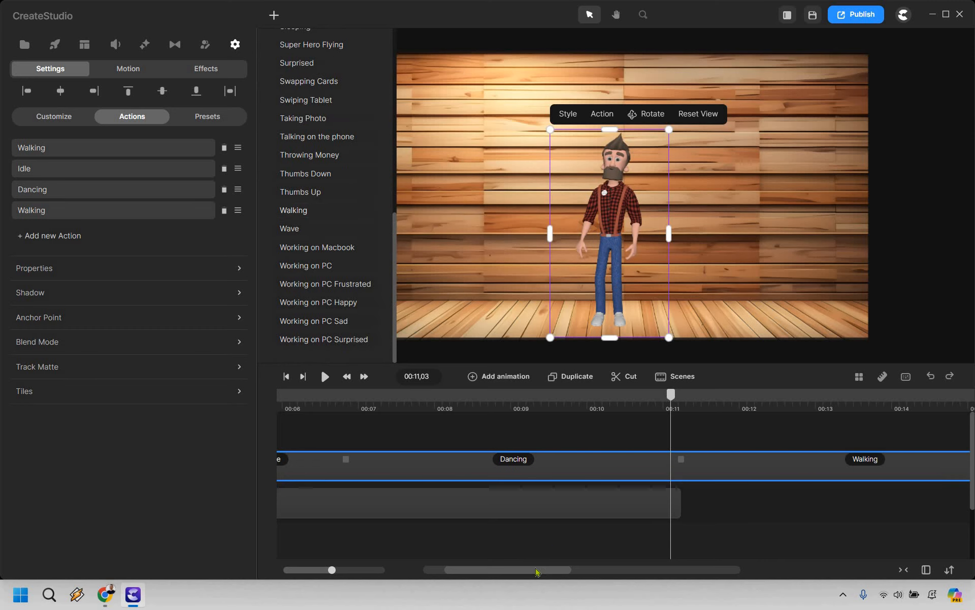
{"action": "scroll", "coordinate": [546, 571], "scroll_direction": "right", "scroll_amount": 6}
{"action": "scroll", "coordinate": [546, 571], "scroll_direction": "left", "scroll_amount": 2}
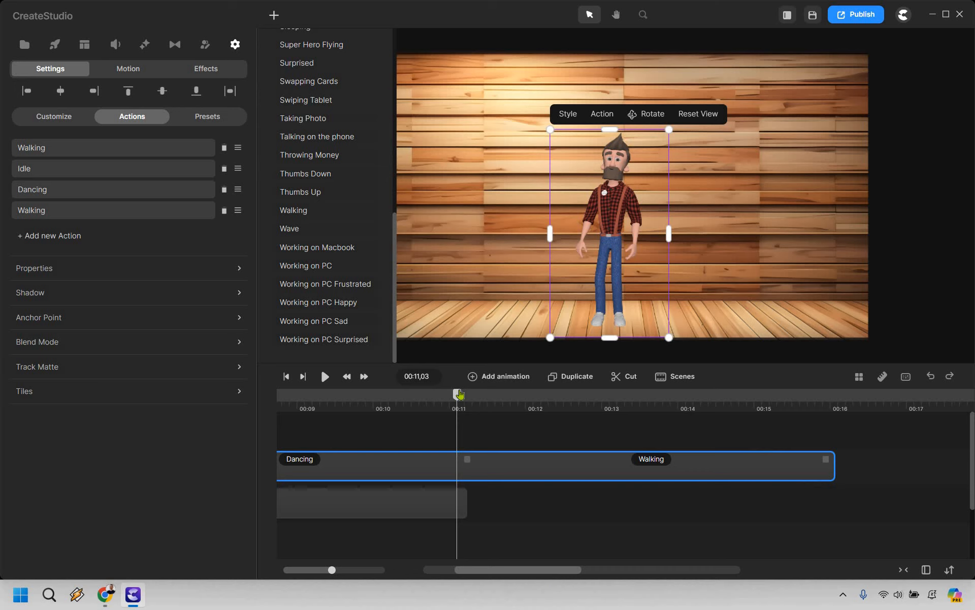
{"action": "left_click_drag", "start_coordinate": [469, 395], "coordinate": [471, 396]}
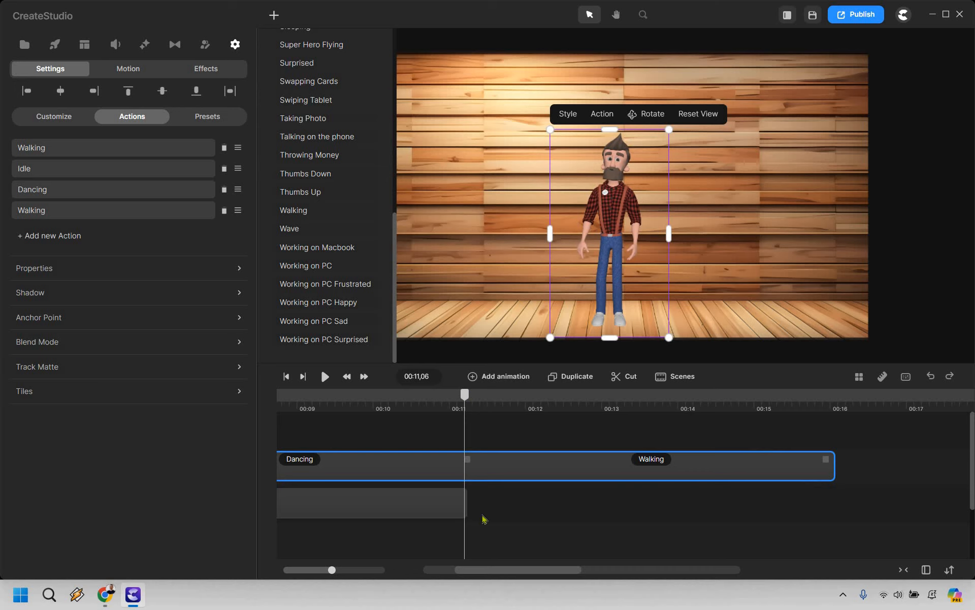
{"action": "left_click_drag", "start_coordinate": [464, 490], "coordinate": [834, 508]}
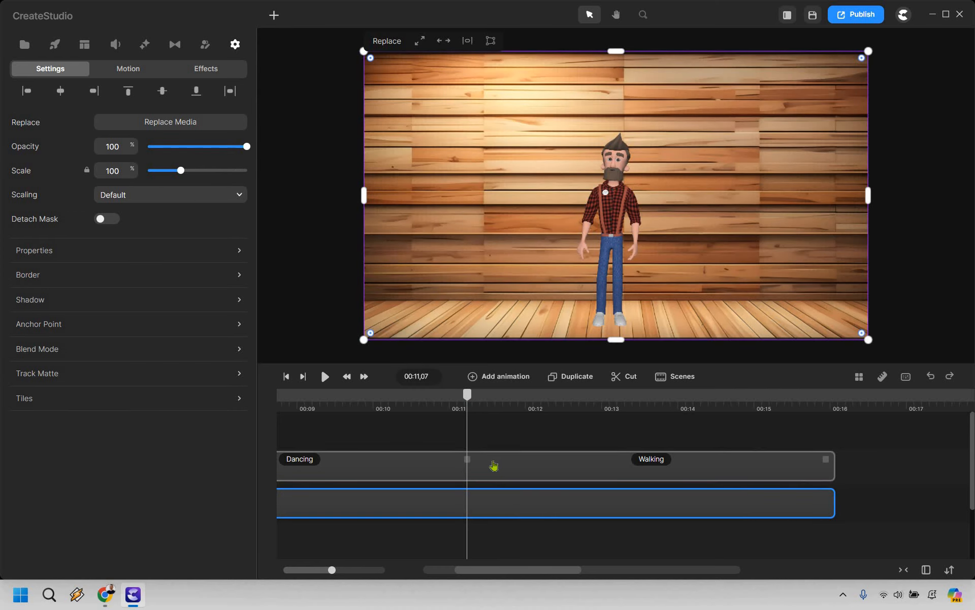
Step: Add a Position animation to Tom at 00:11,07, where the second Walking action begins
{"action": "left_click", "coordinate": [499, 460]}
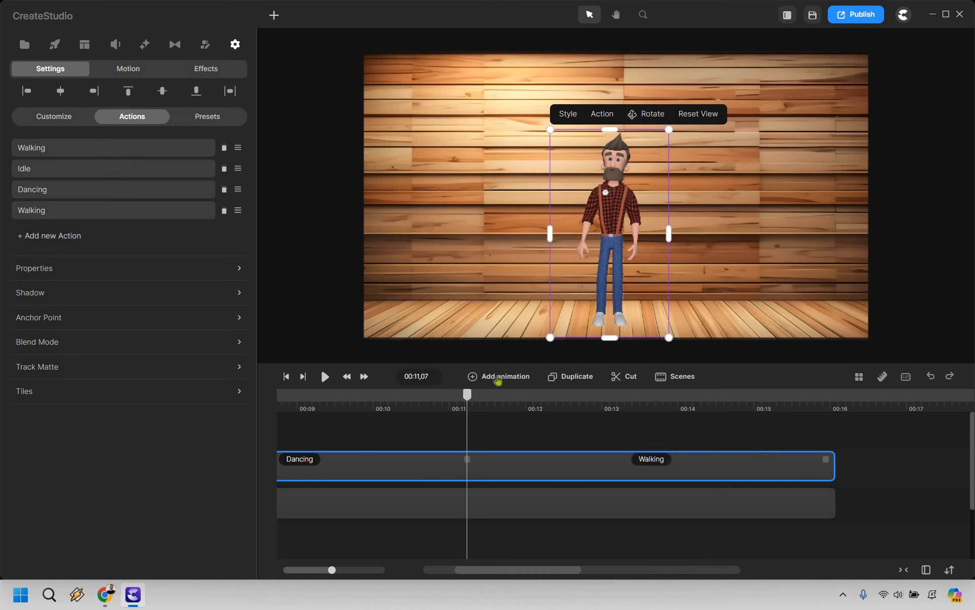
{"action": "left_click", "coordinate": [498, 378]}
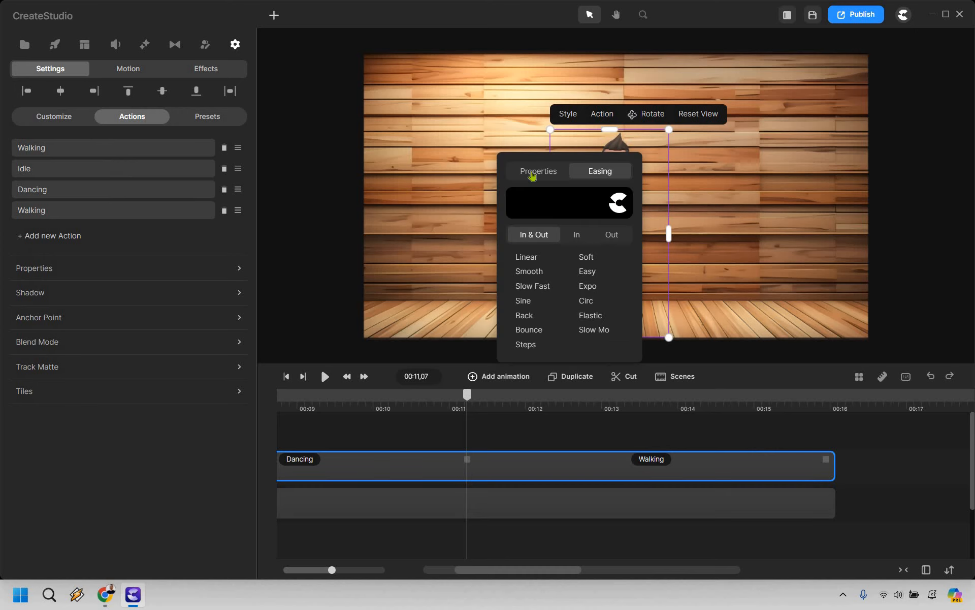
{"action": "left_click", "coordinate": [532, 174]}
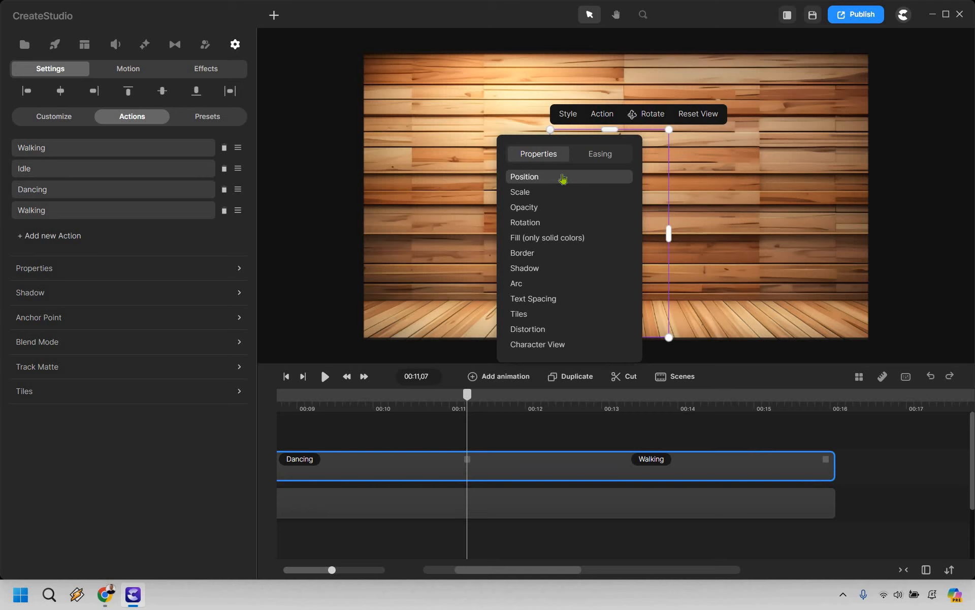
{"action": "left_click", "coordinate": [562, 177]}
{"action": "left_click", "coordinate": [587, 437]}
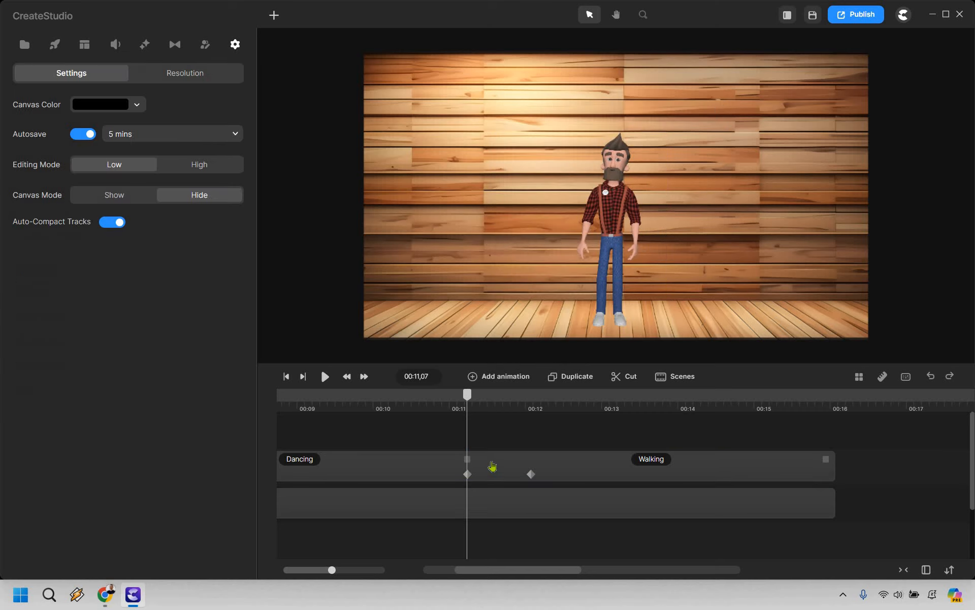
Step: Move Tom just past the scene's right edge at the ending Position keyframe and shift that keyframe to the end of the second Walking action
{"action": "left_click", "coordinate": [468, 474]}
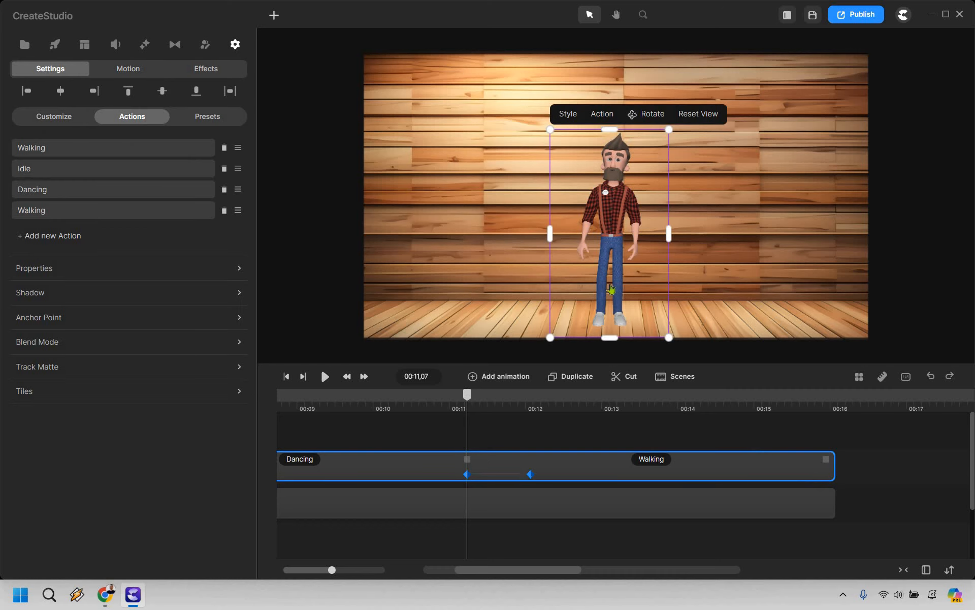
{"action": "left_click_drag", "start_coordinate": [731, 246], "coordinate": [920, 251]}
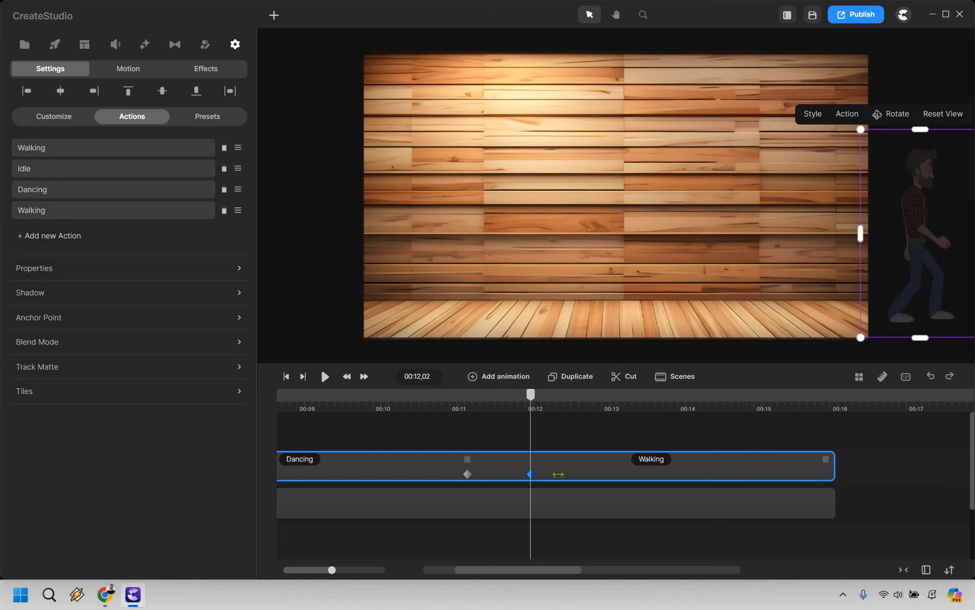
{"action": "left_click_drag", "start_coordinate": [624, 472], "coordinate": [827, 476]}
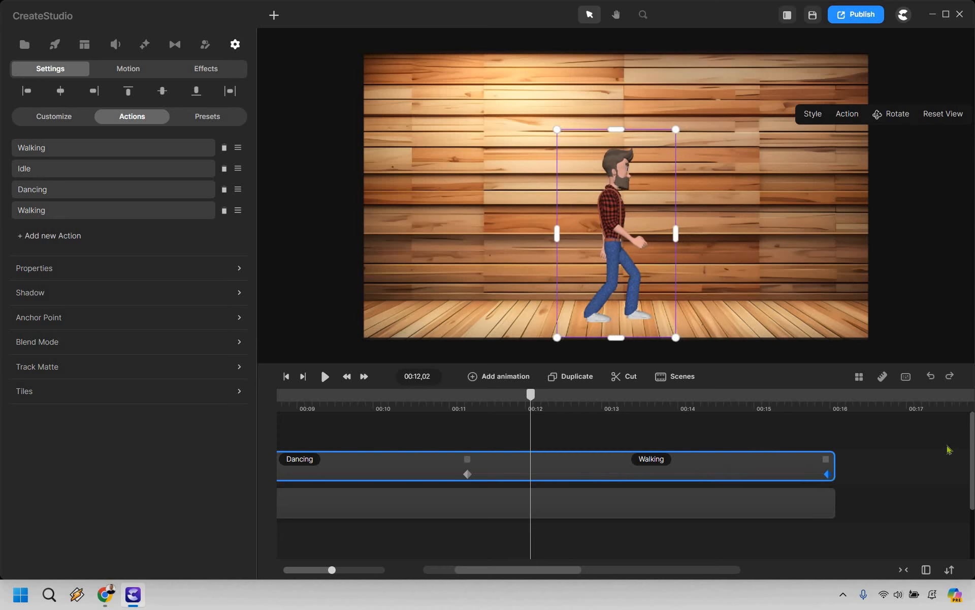
{"action": "left_click", "coordinate": [938, 455]}
Step: Play Tom's walk-off from 00:10,25, and replay the whole animation from 00:00,00
{"action": "left_click", "coordinate": [434, 400]}
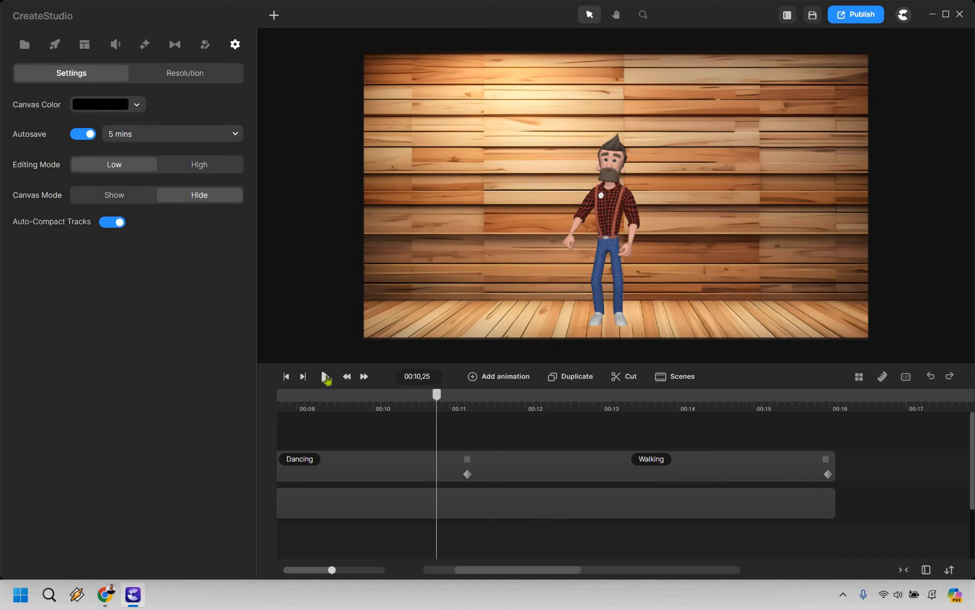
{"action": "left_click", "coordinate": [325, 377]}
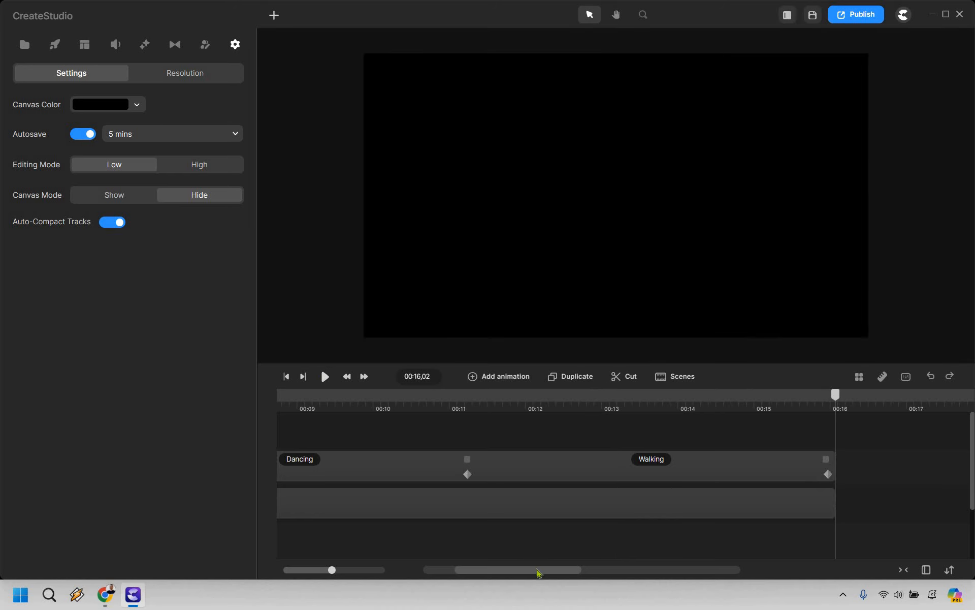
{"action": "scroll", "coordinate": [564, 508], "scroll_direction": "left", "scroll_amount": 13}
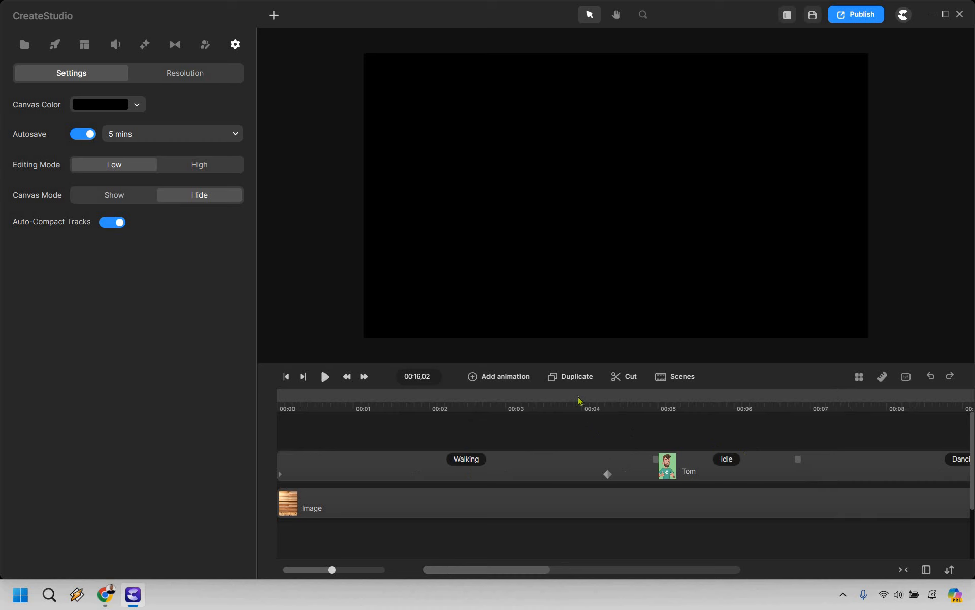
{"action": "left_click", "coordinate": [580, 397]}
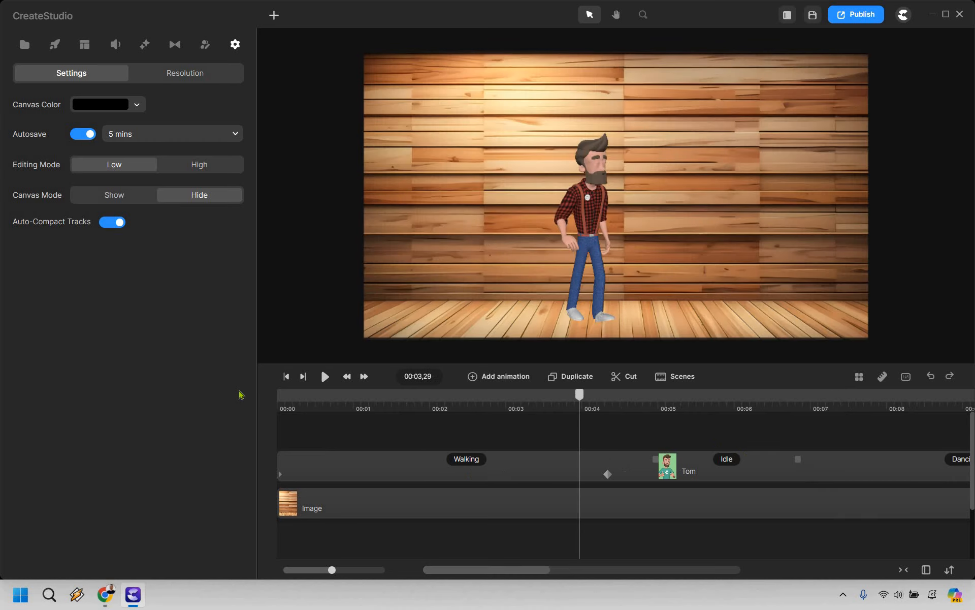
{"action": "left_click_drag", "start_coordinate": [579, 395], "coordinate": [242, 395]}
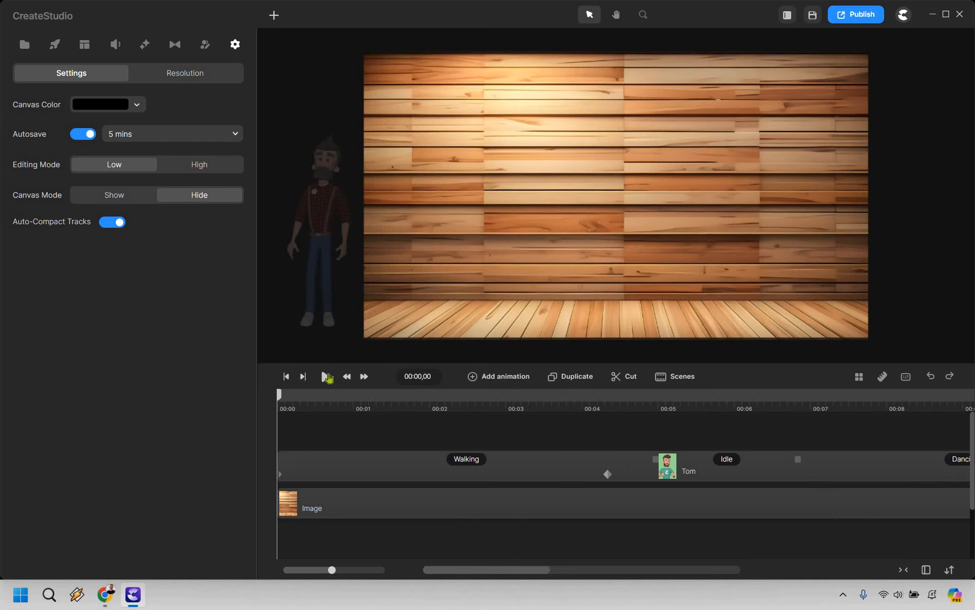
{"action": "key", "text": "space"}
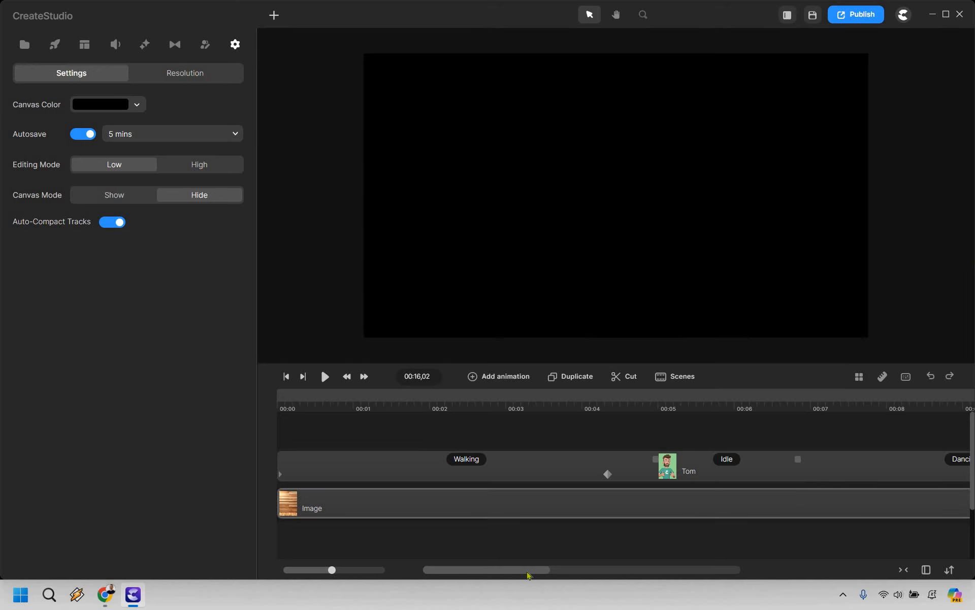
Step: Bring the second Walking action into view and inspect the frame at 00:12,06
{"action": "left_click_drag", "start_coordinate": [547, 575], "coordinate": [553, 575]}
{"action": "scroll", "coordinate": [552, 574], "scroll_direction": "right", "scroll_amount": 10}
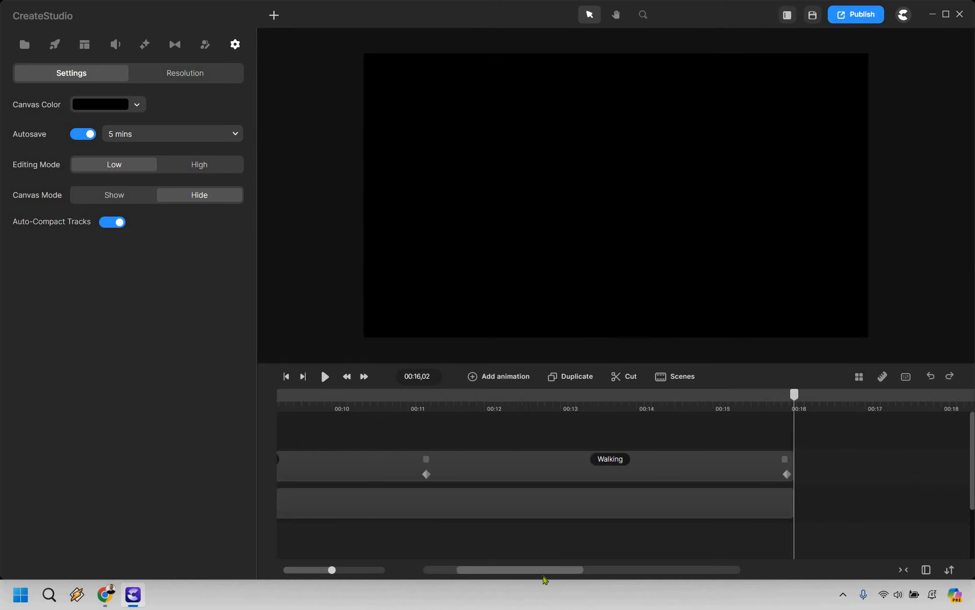
{"action": "scroll", "coordinate": [731, 487], "scroll_direction": "left", "scroll_amount": 3}
{"action": "scroll", "coordinate": [732, 487], "scroll_direction": "right", "scroll_amount": 3}
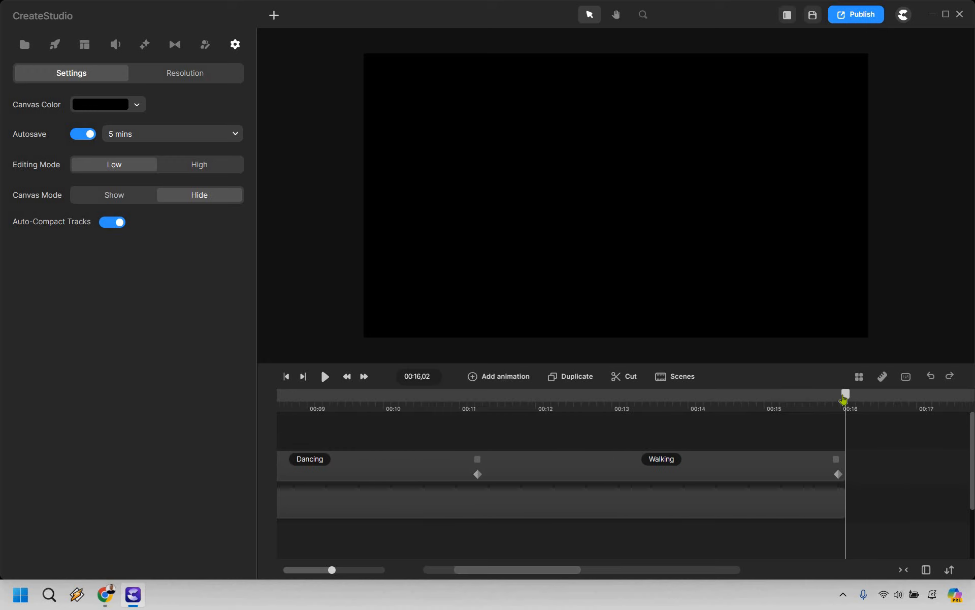
{"action": "left_click", "coordinate": [543, 398]}
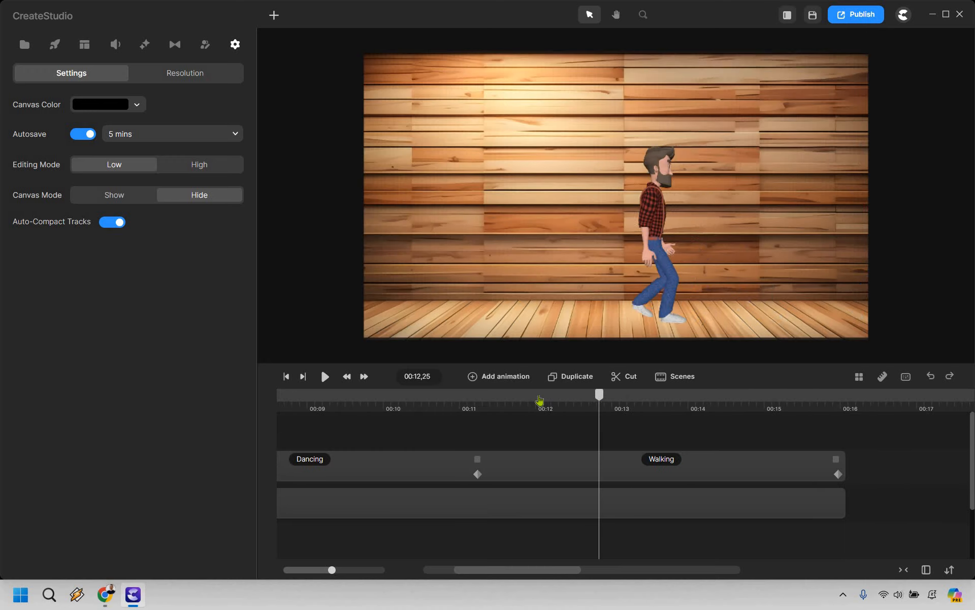
{"action": "left_click_drag", "start_coordinate": [547, 396], "coordinate": [551, 396]}
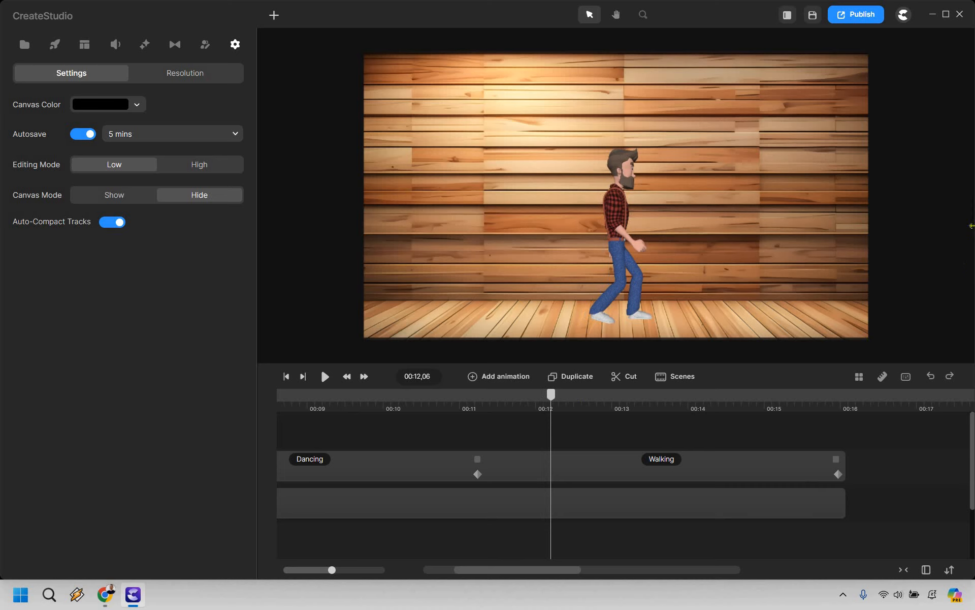
Step: Browse the Backgrounds library across all categories to examine the available scene images
{"action": "left_click", "coordinate": [54, 45]}
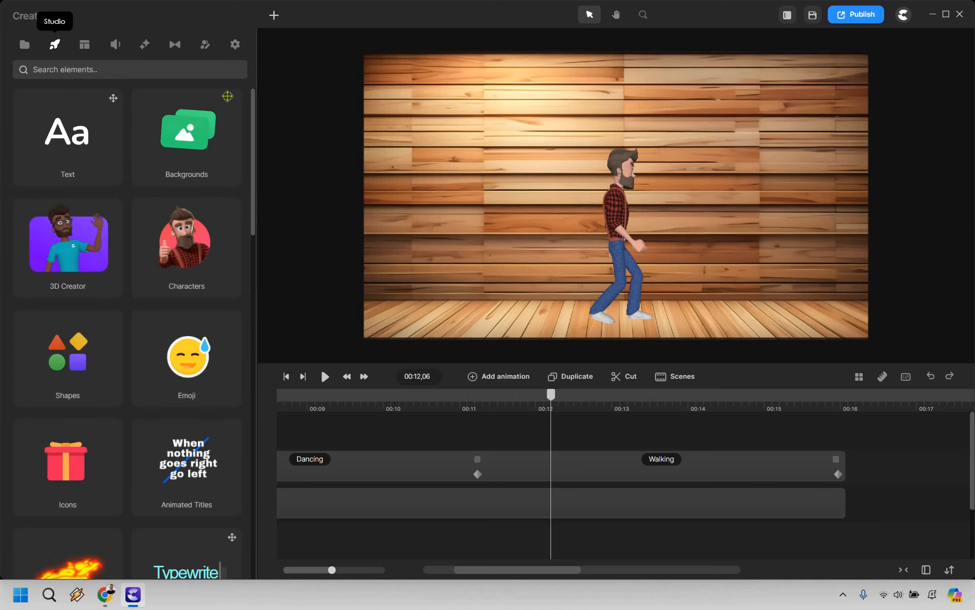
{"action": "left_click", "coordinate": [212, 136]}
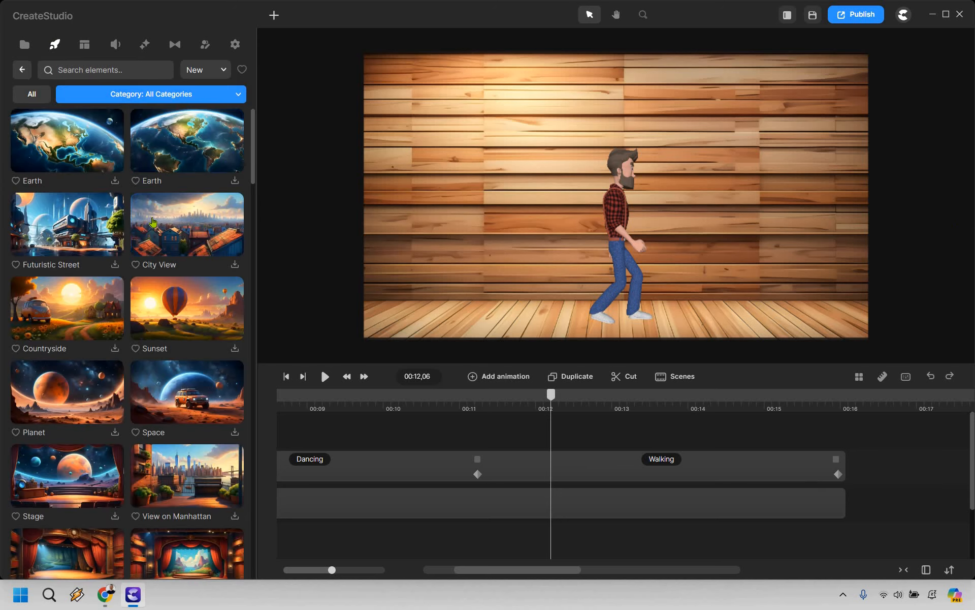
{"action": "scroll", "coordinate": [167, 230], "scroll_direction": "down", "scroll_amount": 5}
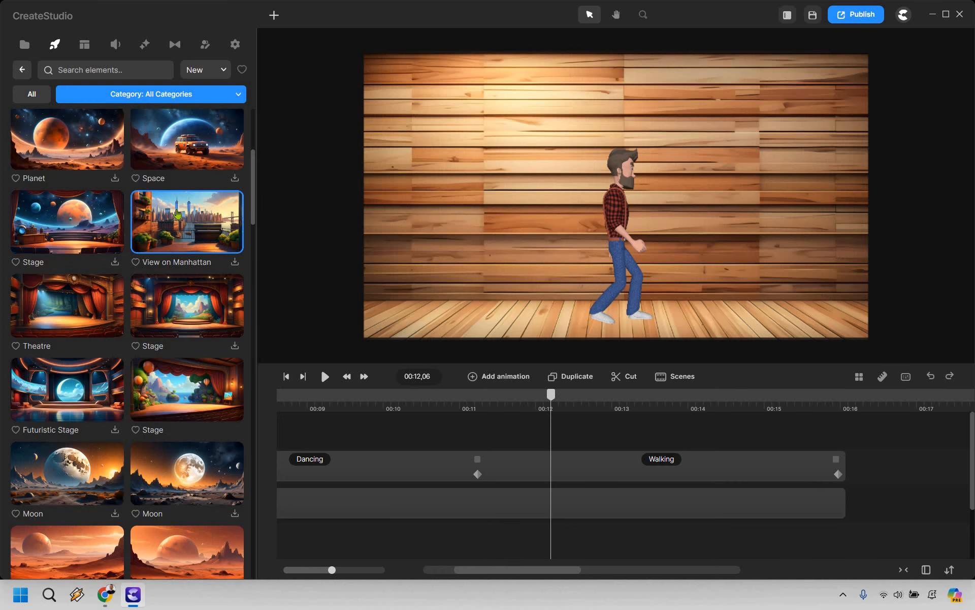
{"action": "scroll", "coordinate": [172, 220], "scroll_direction": "down", "scroll_amount": 1}
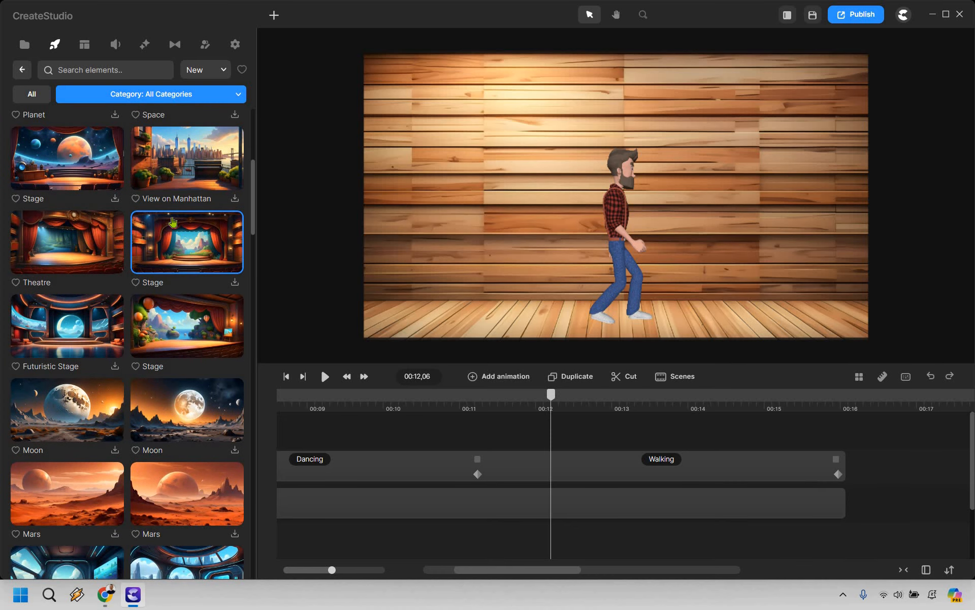
{"action": "scroll", "coordinate": [173, 222], "scroll_direction": "down", "scroll_amount": 5}
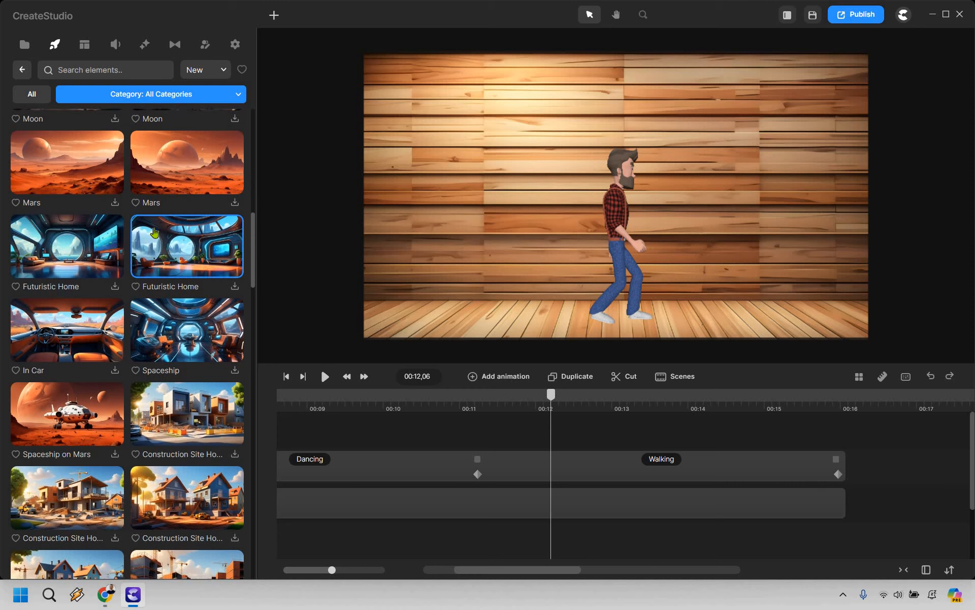
{"action": "scroll", "coordinate": [155, 232], "scroll_direction": "down", "scroll_amount": 2}
{"action": "scroll", "coordinate": [154, 235], "scroll_direction": "down", "scroll_amount": 4}
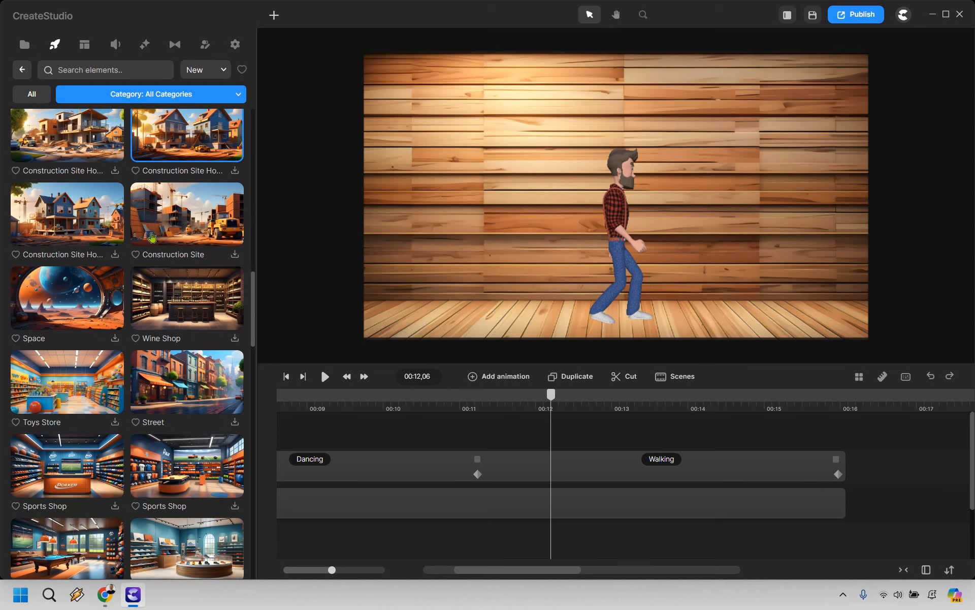
{"action": "scroll", "coordinate": [163, 261], "scroll_direction": "down", "scroll_amount": 3}
{"action": "scroll", "coordinate": [163, 261], "scroll_direction": "down", "scroll_amount": 2}
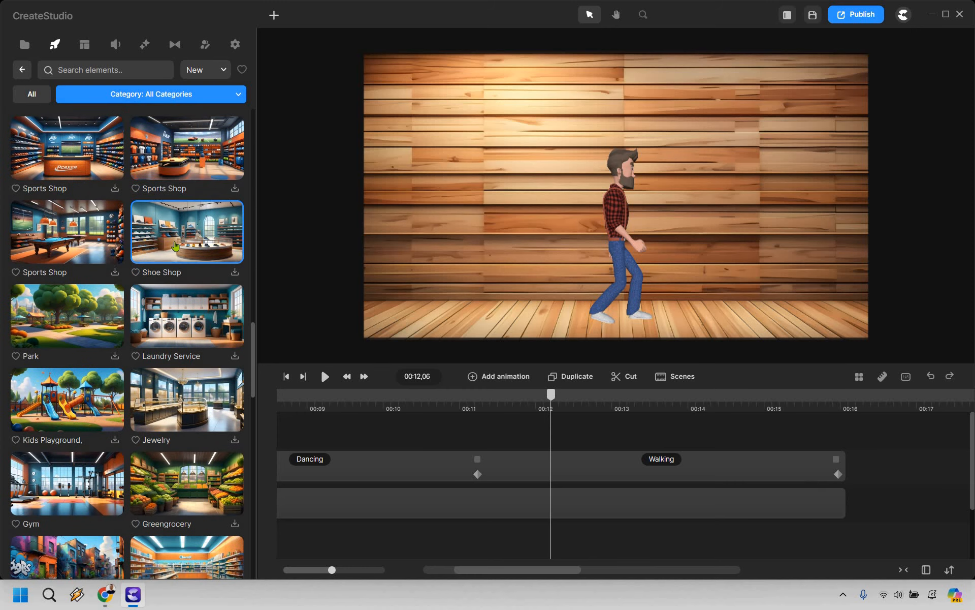
{"action": "scroll", "coordinate": [153, 259], "scroll_direction": "down", "scroll_amount": 1}
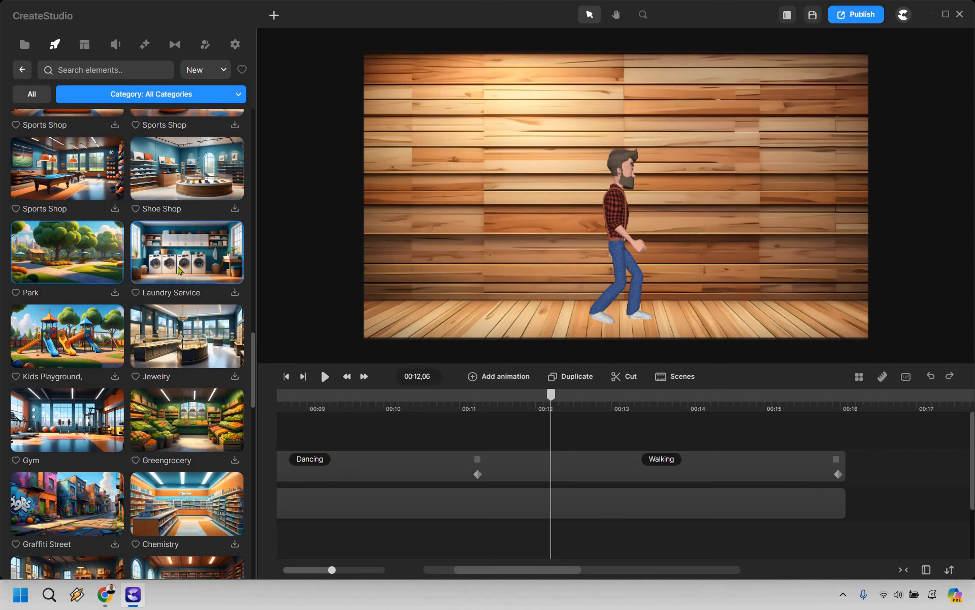
{"action": "scroll", "coordinate": [171, 248], "scroll_direction": "down", "scroll_amount": 1}
{"action": "scroll", "coordinate": [168, 241], "scroll_direction": "down", "scroll_amount": 5}
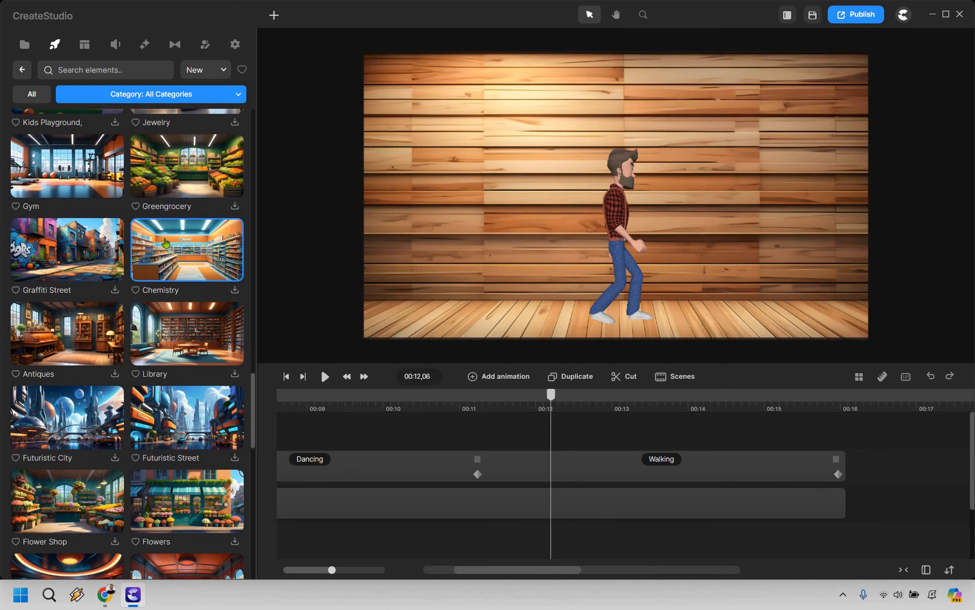
{"action": "scroll", "coordinate": [180, 307], "scroll_direction": "down", "scroll_amount": 3}
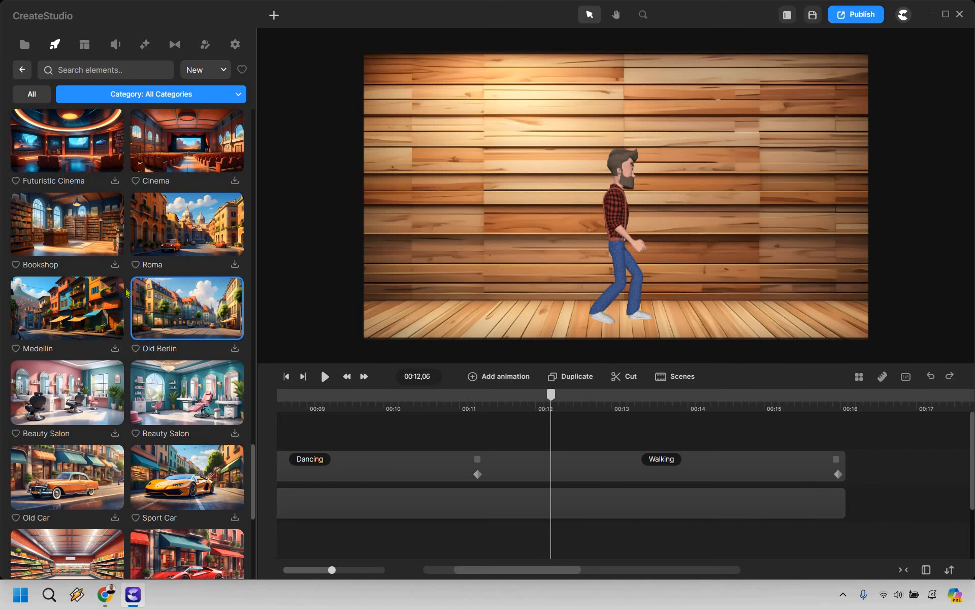
{"action": "scroll", "coordinate": [127, 293], "scroll_direction": "down", "scroll_amount": 3}
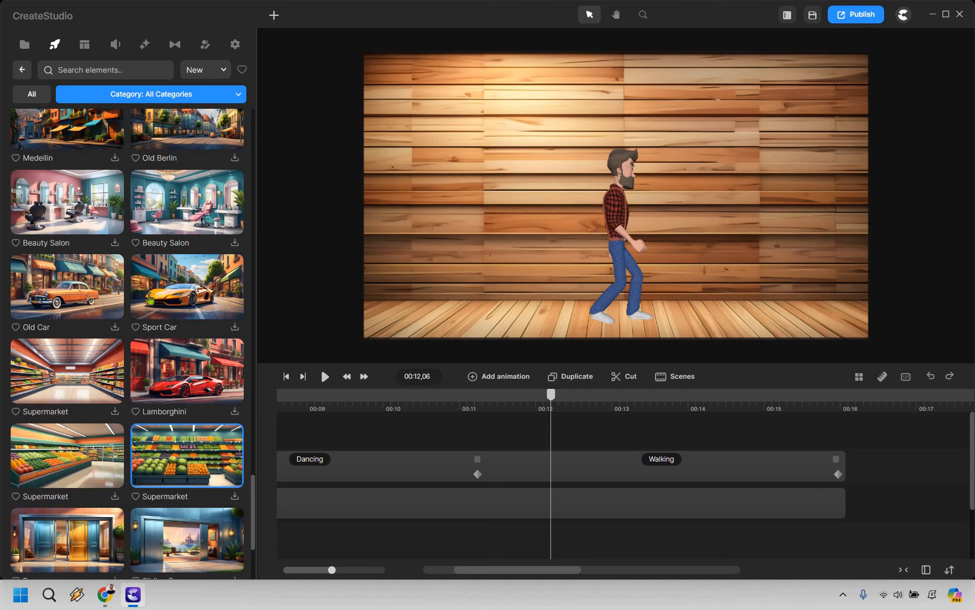
{"action": "scroll", "coordinate": [147, 310], "scroll_direction": "down", "scroll_amount": 3}
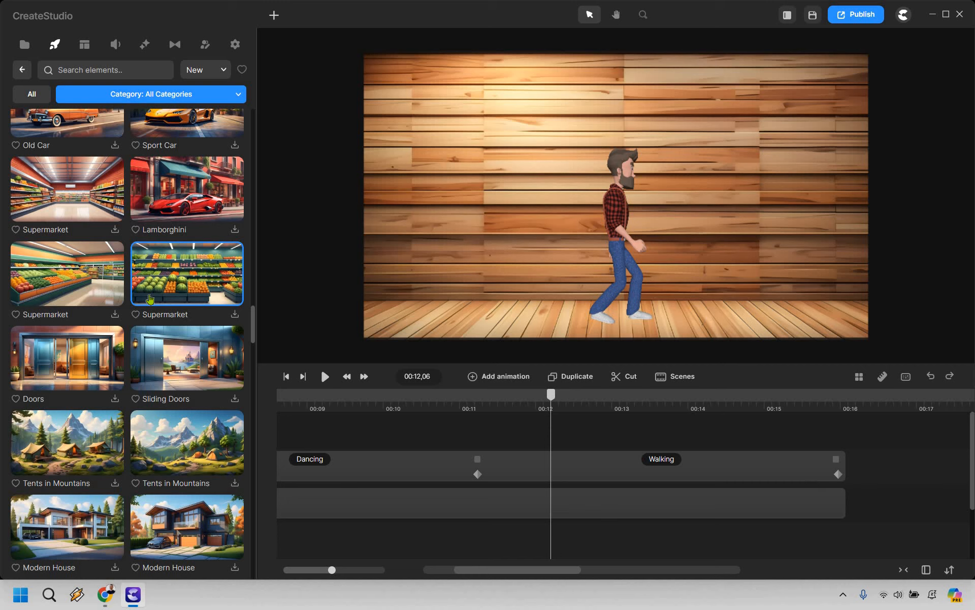
Step: Check the starting keyframe of Tom's walk-off and scrub back to 00:10,08 in the Dancing action
{"action": "left_click", "coordinate": [478, 474]}
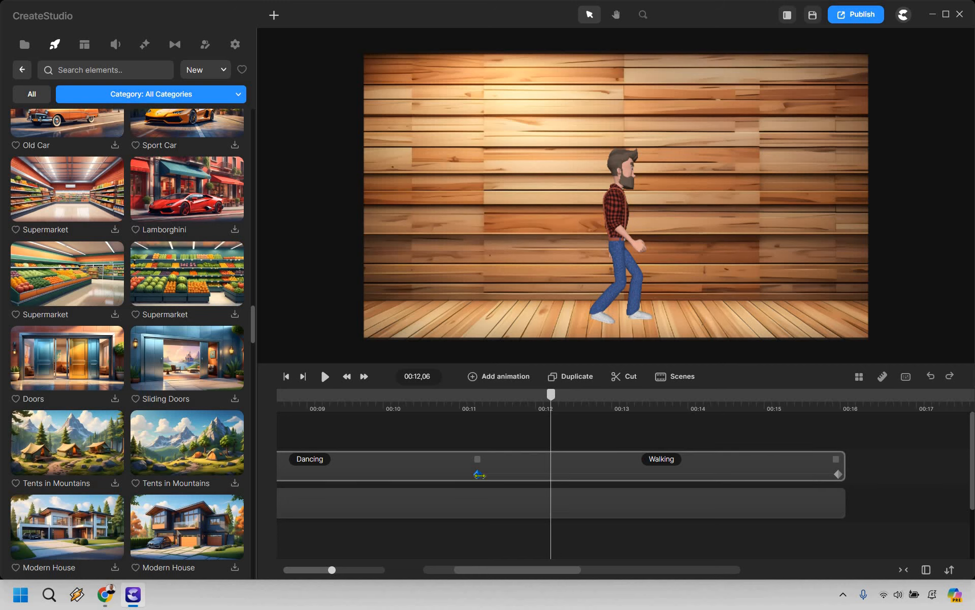
{"action": "left_click", "coordinate": [551, 398]}
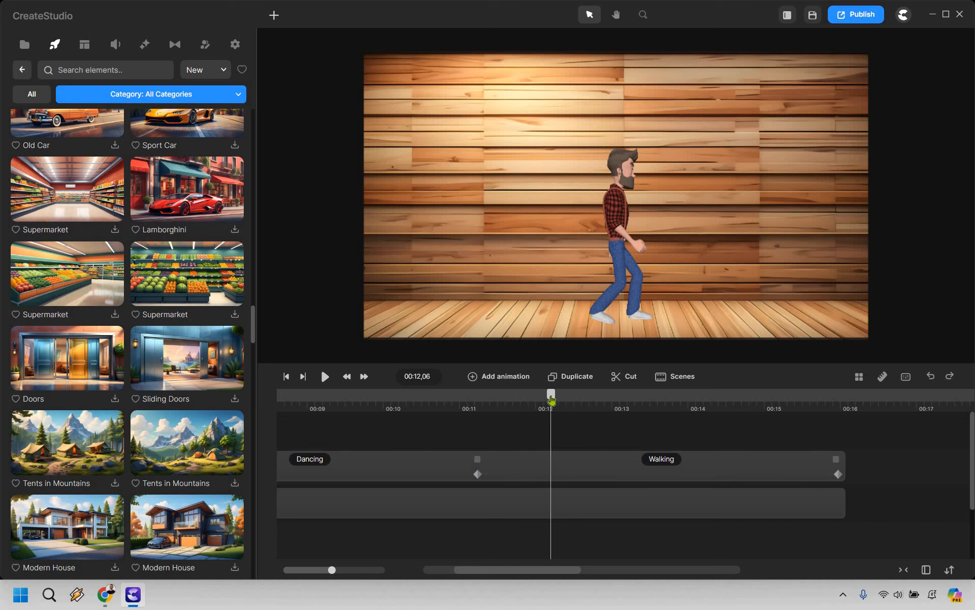
{"action": "left_click", "coordinate": [376, 407]}
{"action": "left_click", "coordinate": [425, 408]}
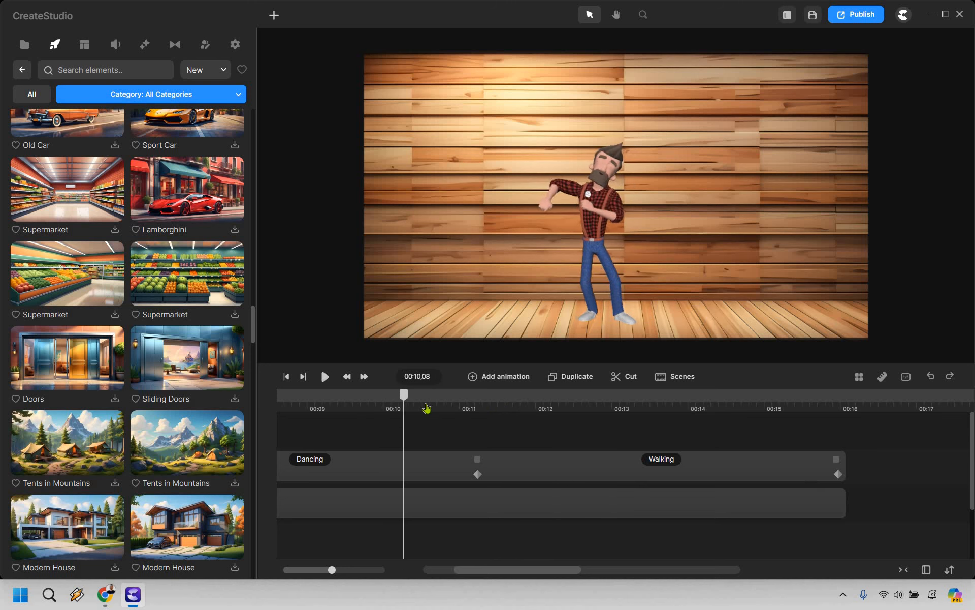